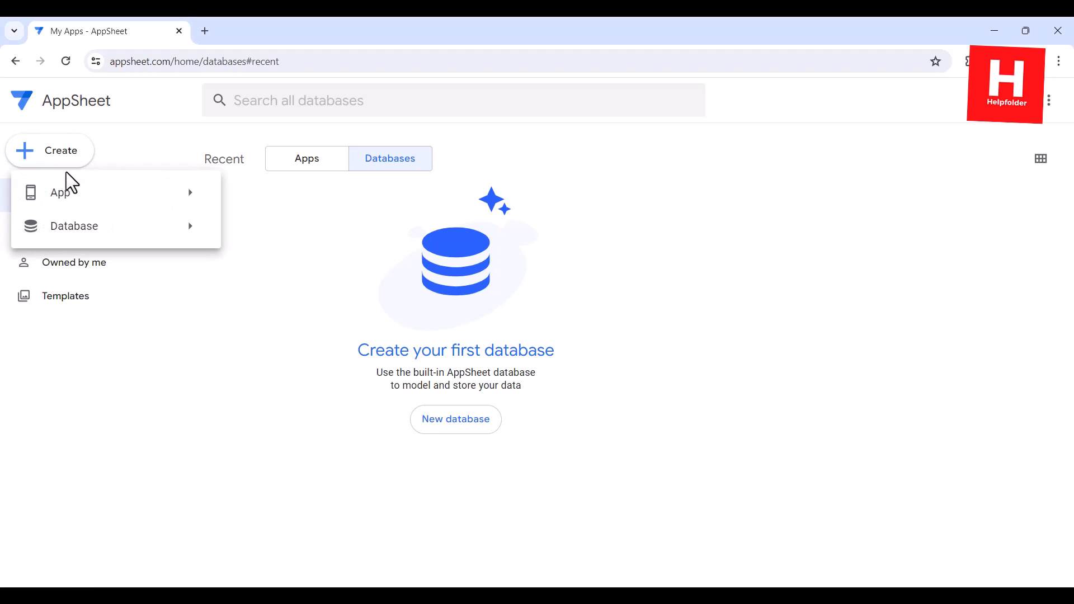
Create a new blank database and rename it mydb.
{"action": "mouse_move", "coordinate": [77, 230]}
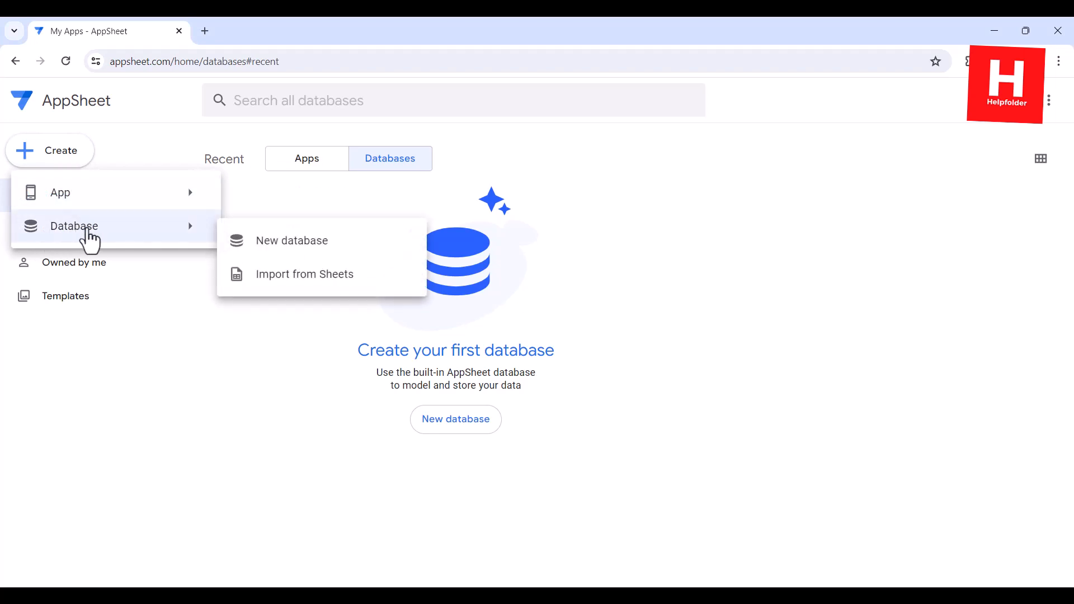
{"action": "left_click", "coordinate": [323, 249]}
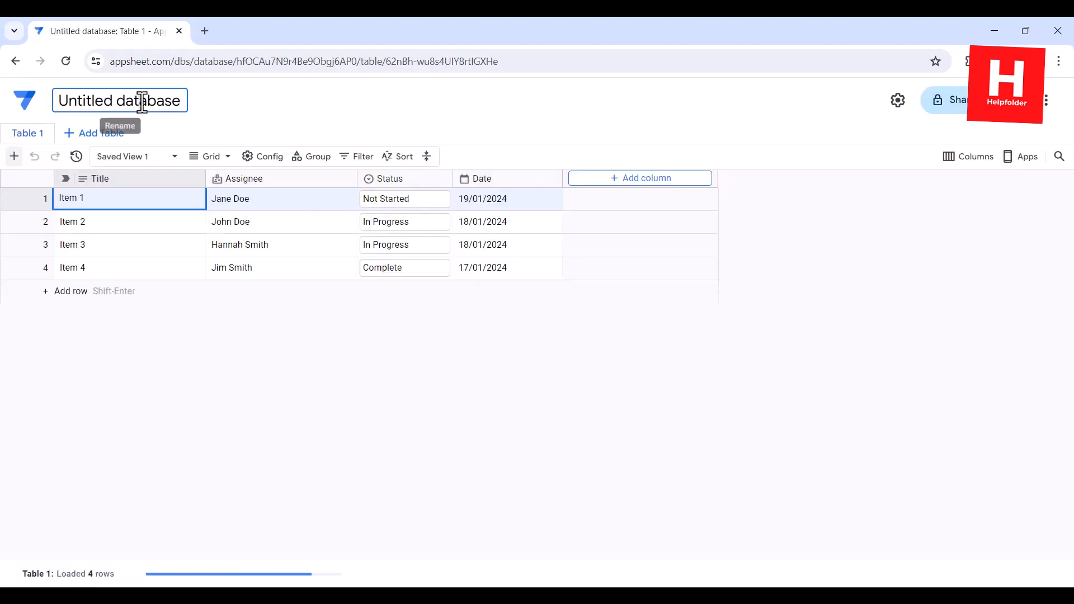
{"action": "left_click", "coordinate": [147, 102]}
{"action": "type", "text": "mydb"}
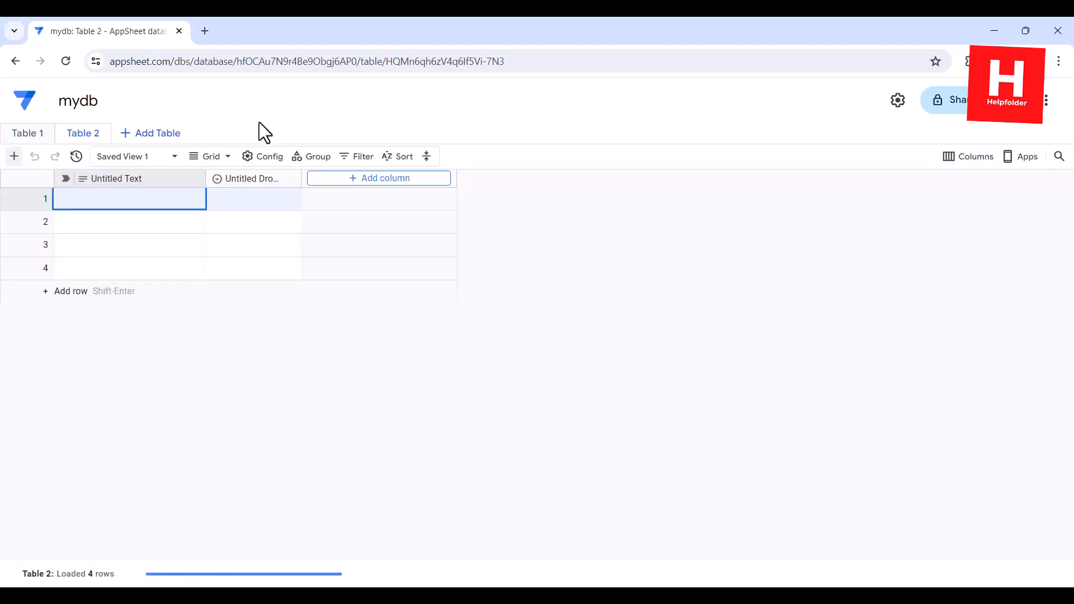
Delete the Untitled Dropdown column from Table 2.
{"action": "left_click", "coordinate": [289, 179]}
{"action": "left_click", "coordinate": [353, 502]}
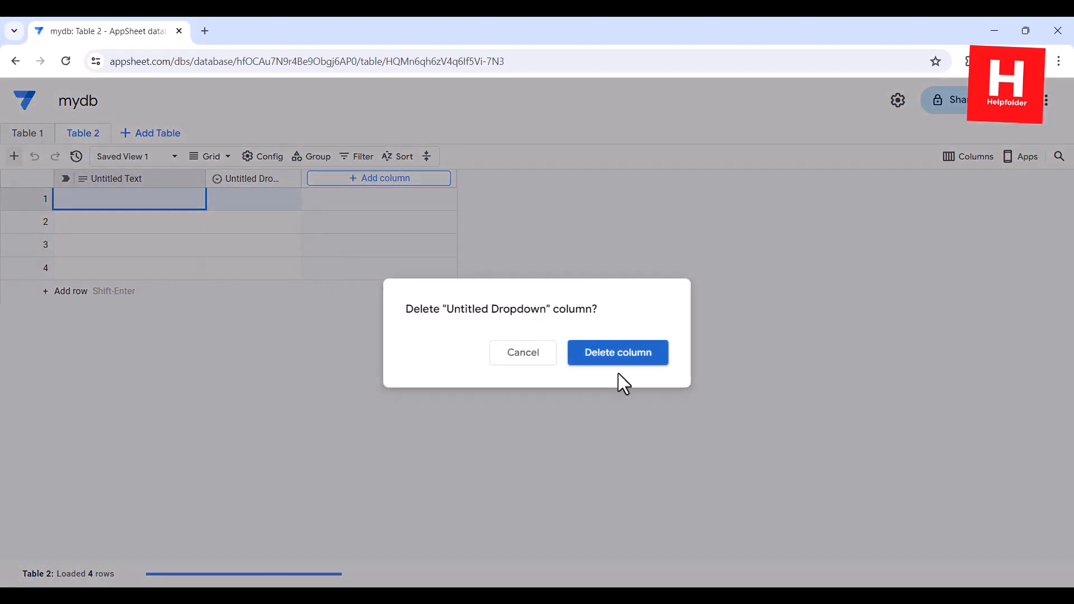
{"action": "left_click", "coordinate": [618, 374]}
Add a column named Exercise with the Text type to Table 2.
{"action": "left_click", "coordinate": [261, 179]}
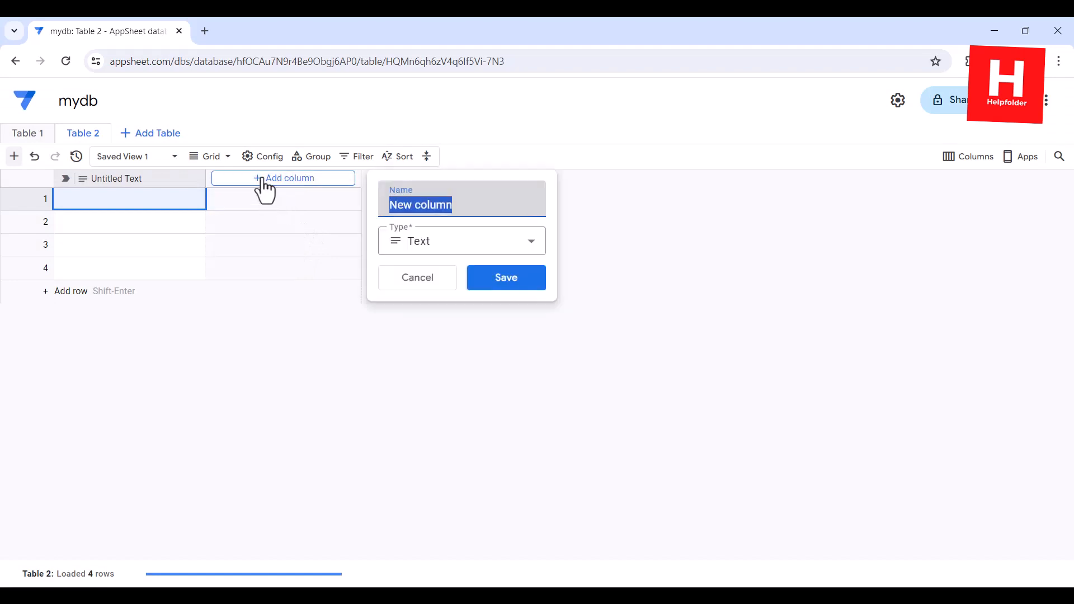
{"action": "type", "text": "Exec"}
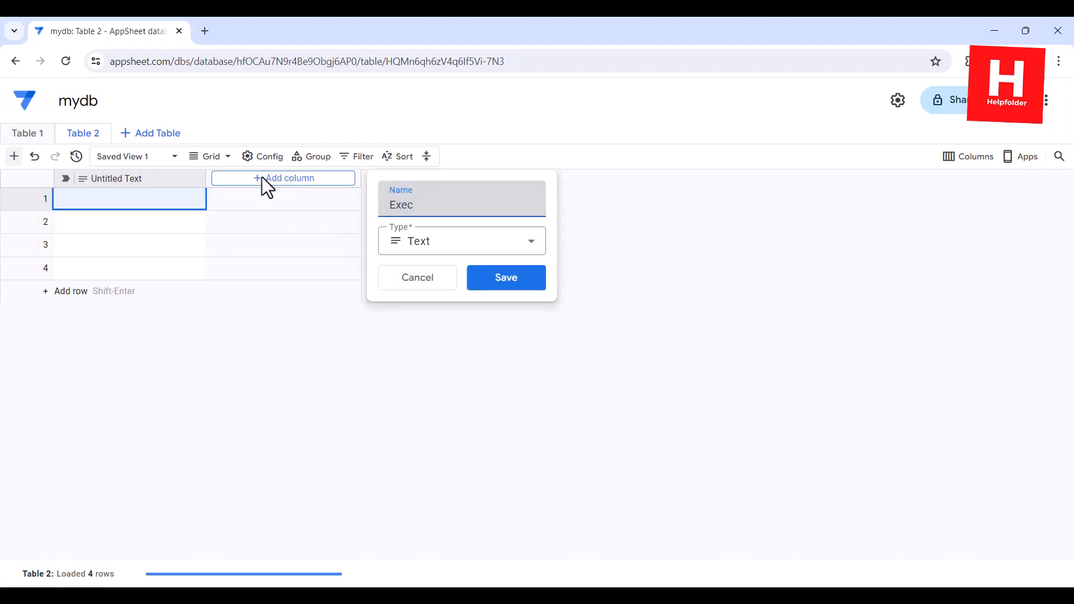
{"action": "key", "text": "BackSpace"}
{"action": "type", "text": "rcise"}
{"action": "left_click", "coordinate": [503, 284]}
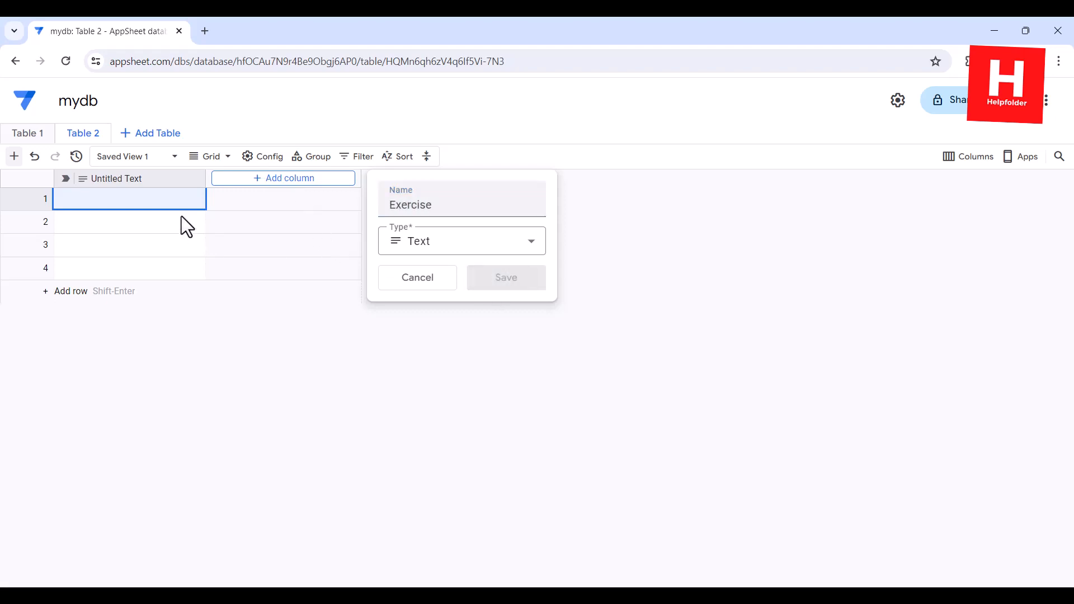
Delete the Untitled Text column from Table 2, keeping the Exercise column.
{"action": "left_click", "coordinate": [344, 180]}
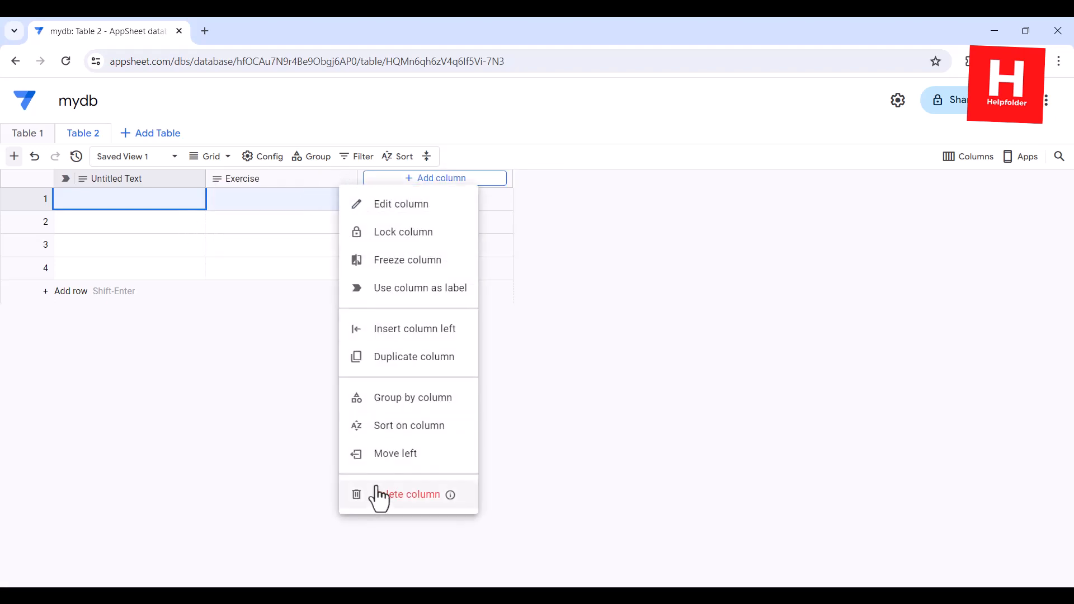
{"action": "left_click", "coordinate": [229, 235]}
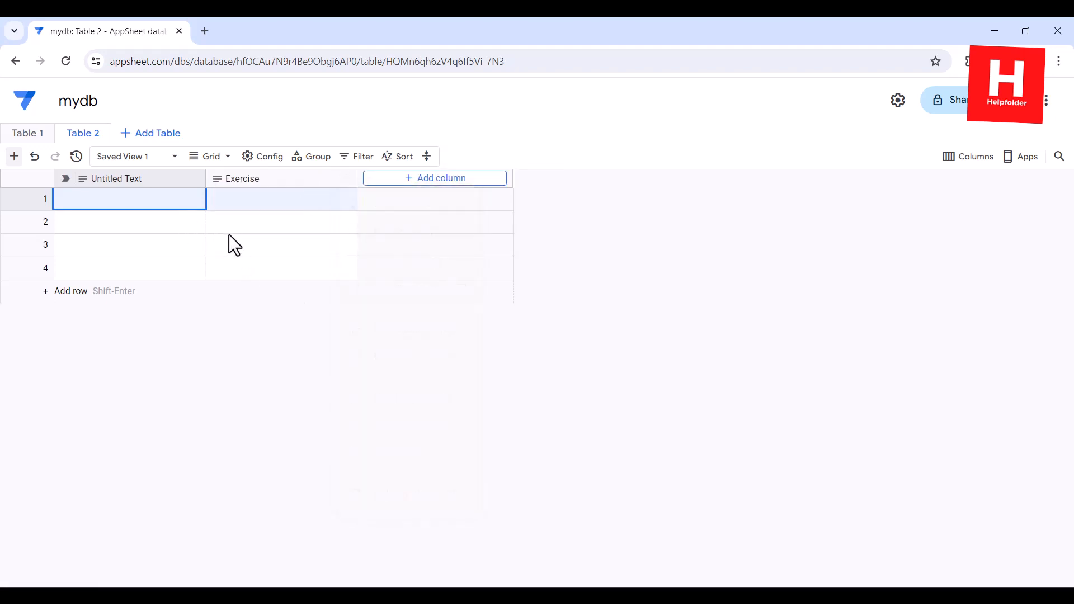
{"action": "left_click", "coordinate": [193, 179]}
{"action": "left_click", "coordinate": [248, 497]}
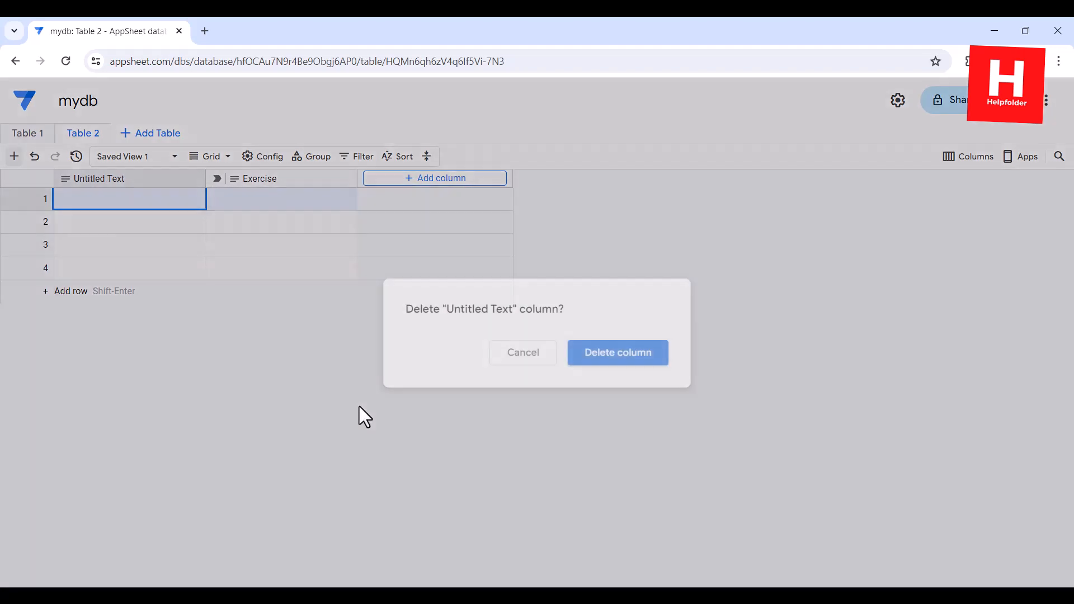
{"action": "left_click", "coordinate": [647, 356]}
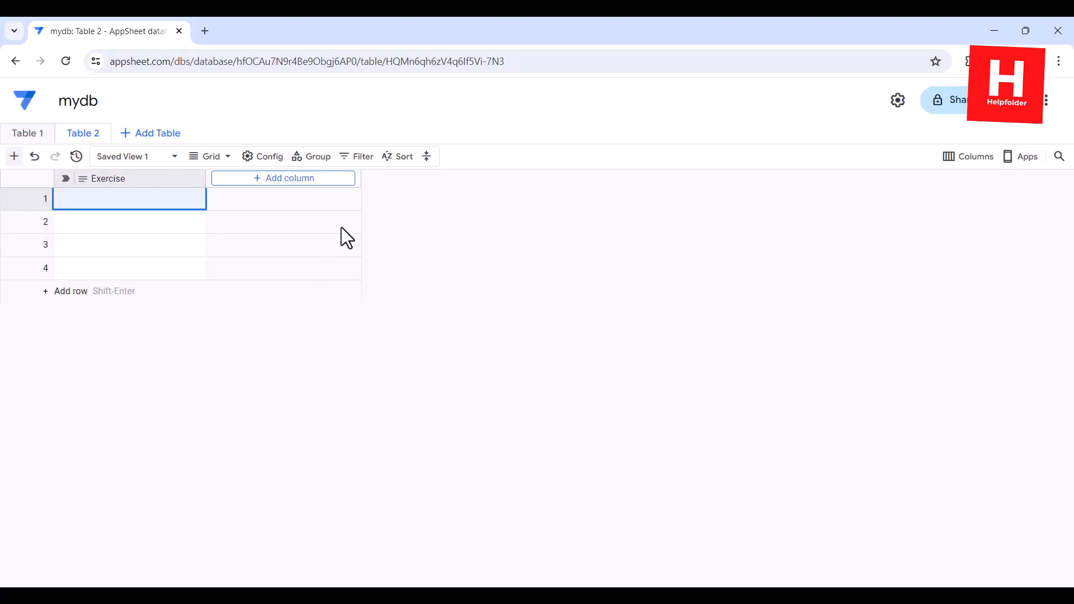
Add a column named Date with the Date type after the Exercise column.
{"action": "left_click", "coordinate": [271, 181]}
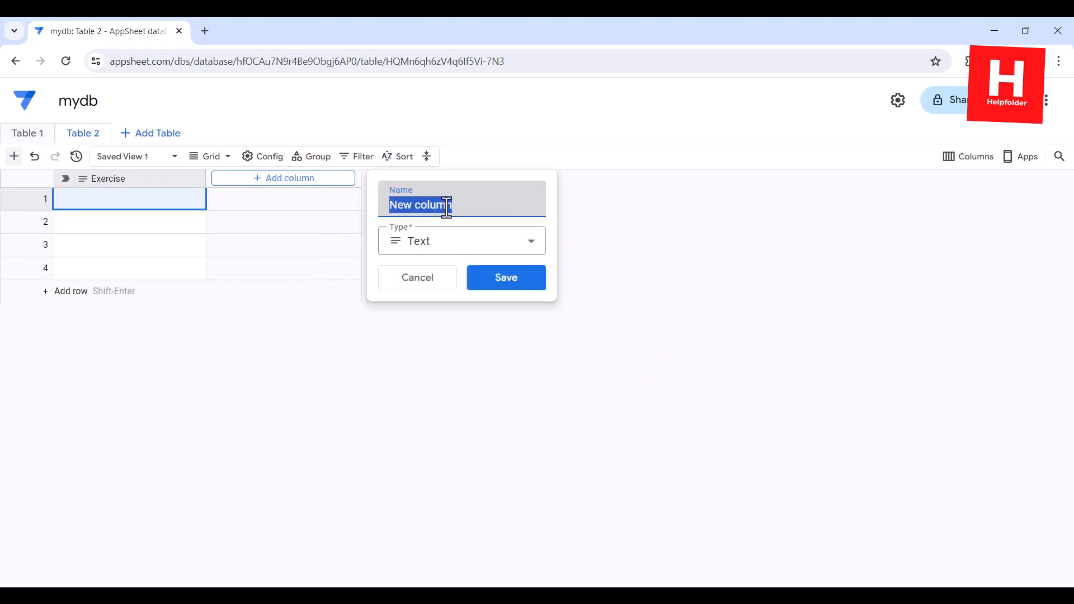
{"action": "type", "text": "Date"}
{"action": "left_click", "coordinate": [417, 245]}
{"action": "left_click_drag", "start_coordinate": [538, 314], "coordinate": [540, 457]}
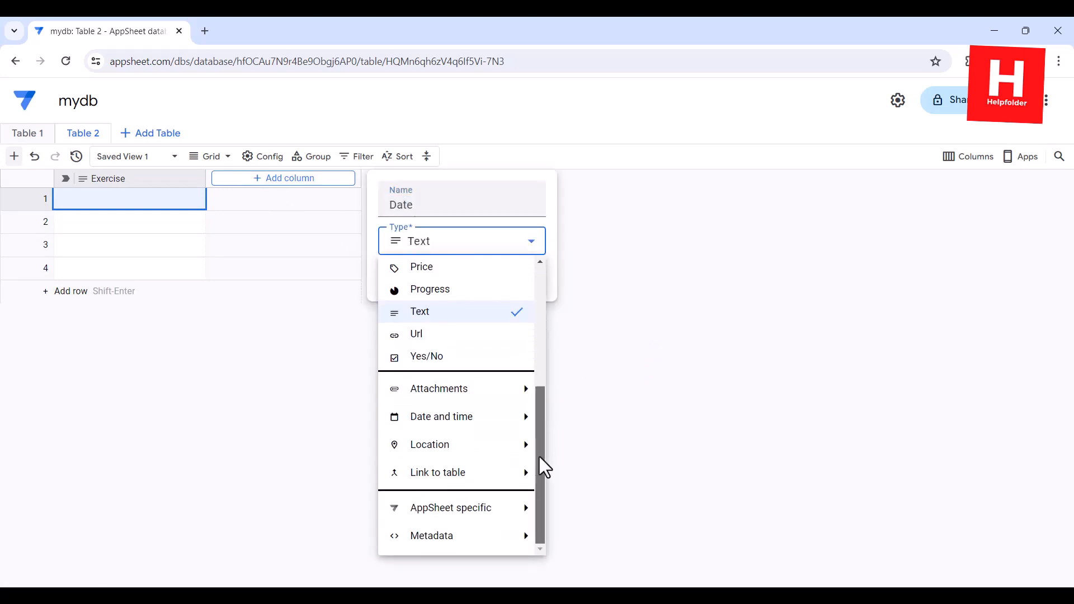
{"action": "mouse_move", "coordinate": [472, 428]}
{"action": "left_click", "coordinate": [576, 421]}
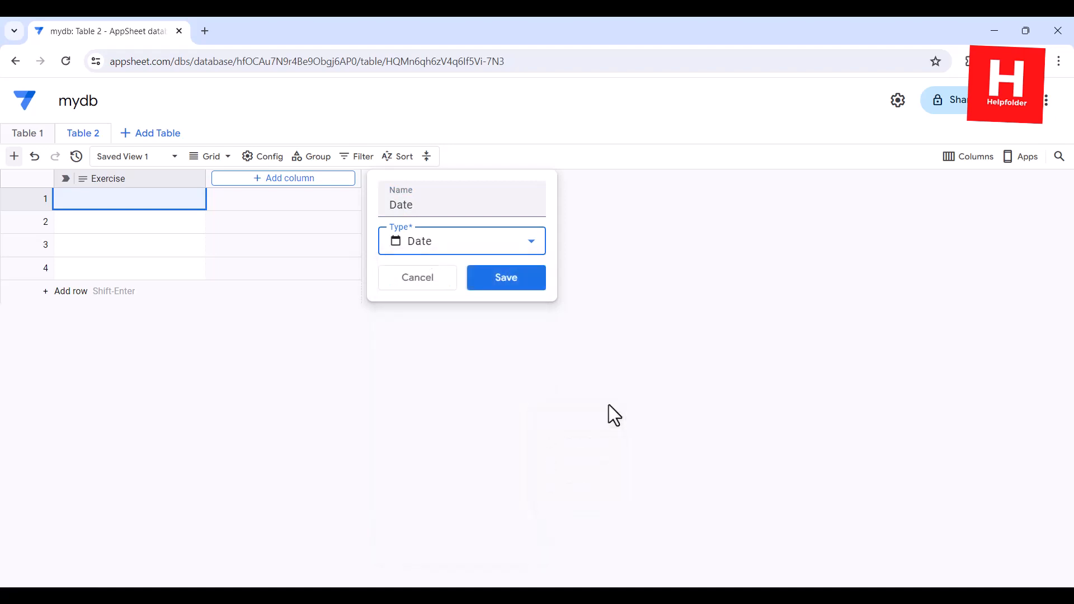
{"action": "left_click", "coordinate": [531, 288]}
Add a column named Duration with the Duration type after the Date column.
{"action": "left_click", "coordinate": [420, 179]}
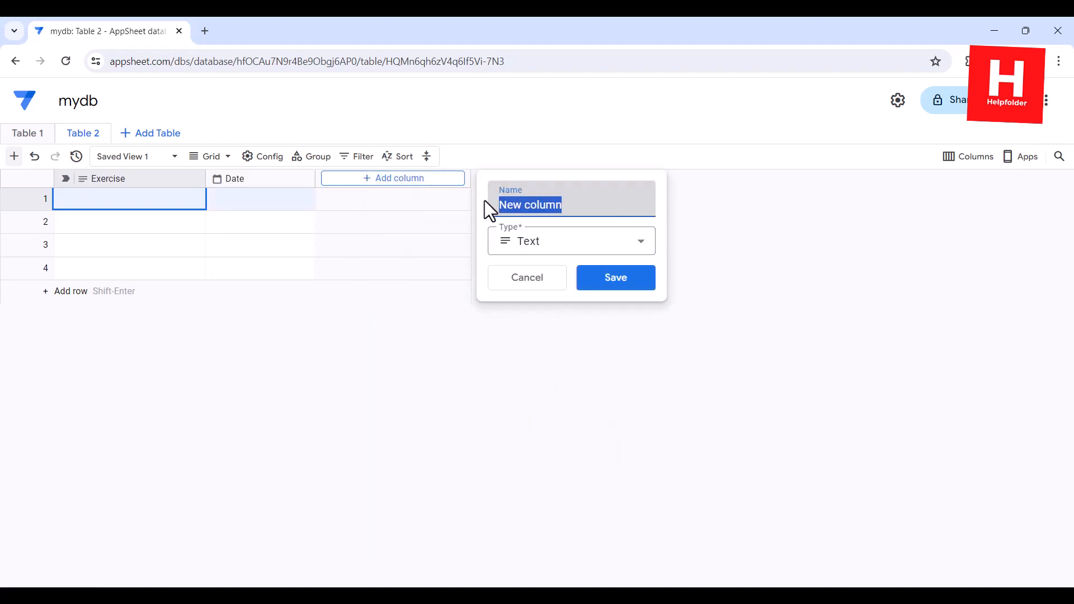
{"action": "type", "text": "Duration"}
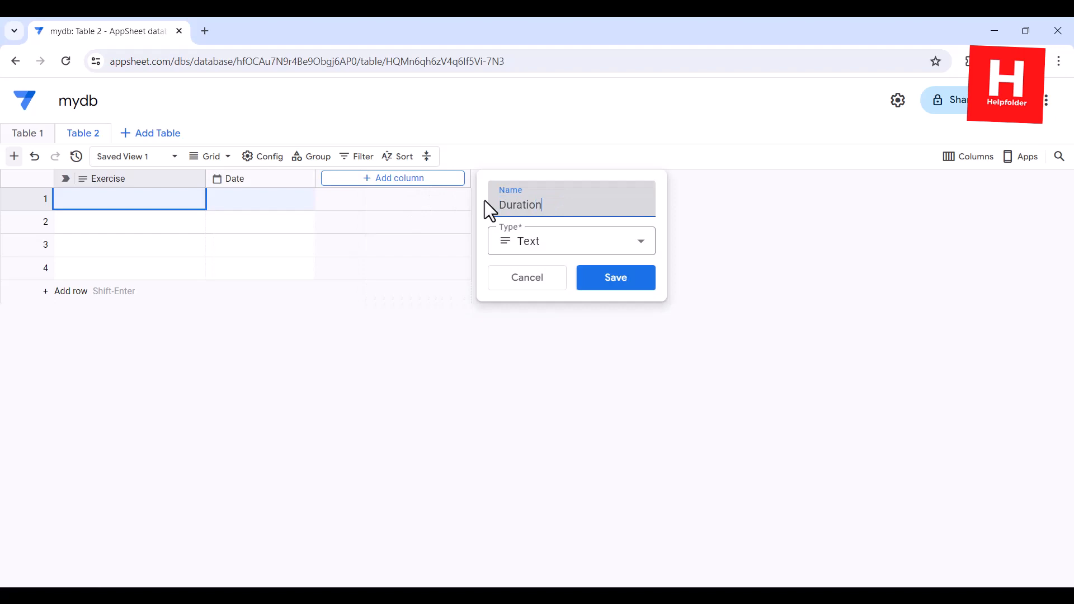
{"action": "left_click", "coordinate": [526, 246]}
{"action": "left_click_drag", "start_coordinate": [649, 305], "coordinate": [672, 447]}
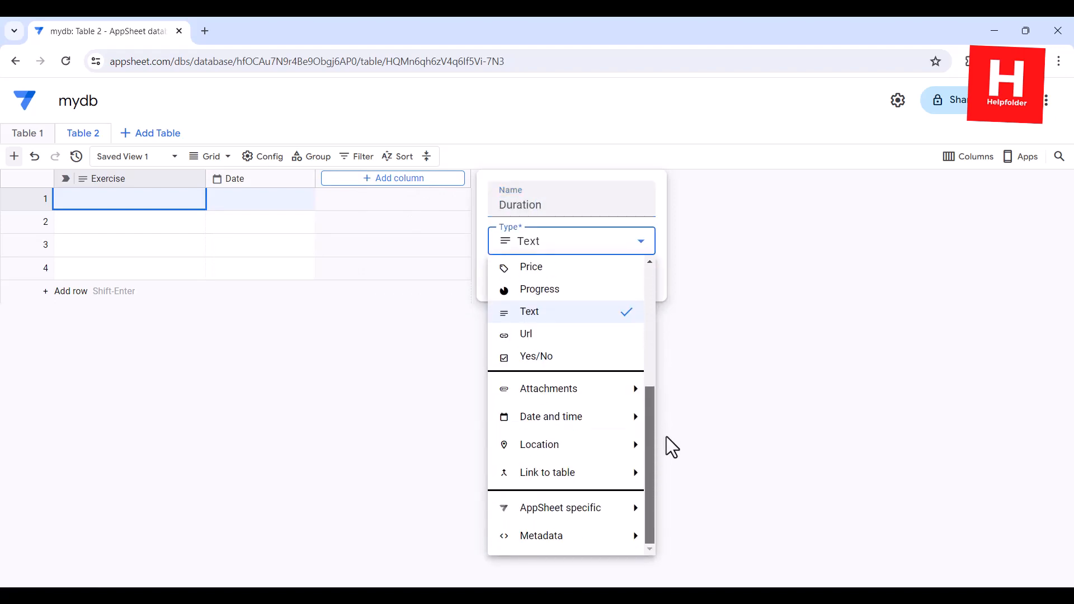
{"action": "mouse_move", "coordinate": [642, 427]}
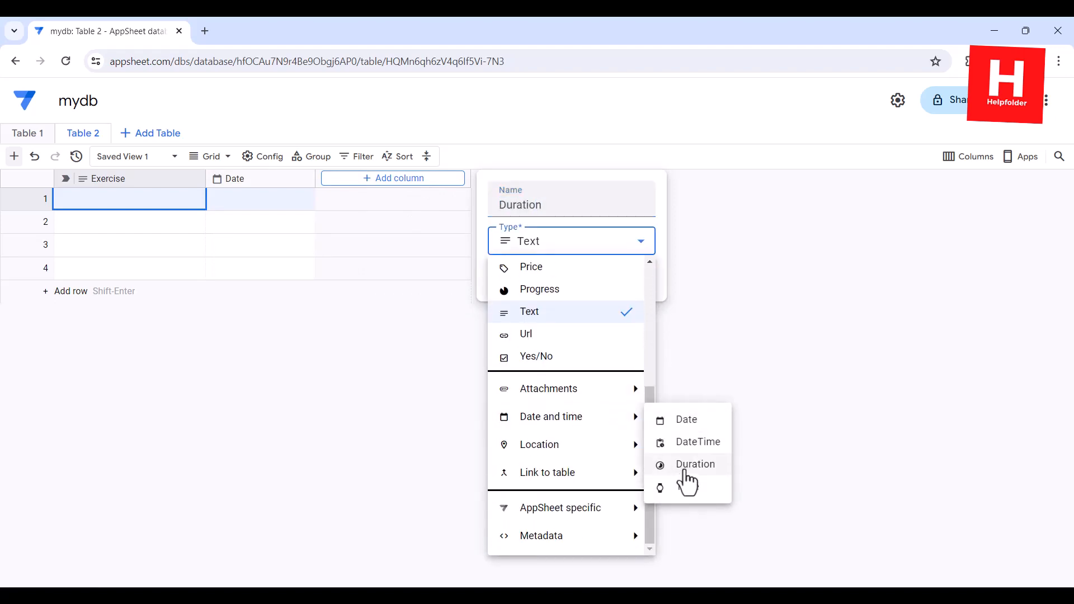
{"action": "left_click", "coordinate": [686, 472]}
{"action": "left_click", "coordinate": [618, 281]}
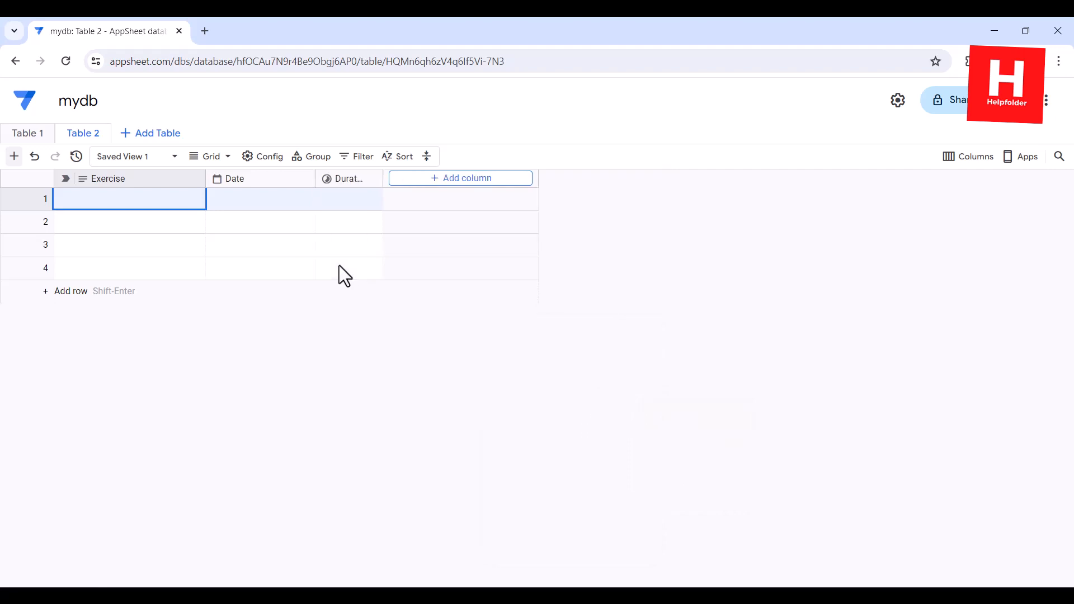
Add a column named Weight with the Number type after the Duration column.
{"action": "left_click", "coordinate": [434, 180]}
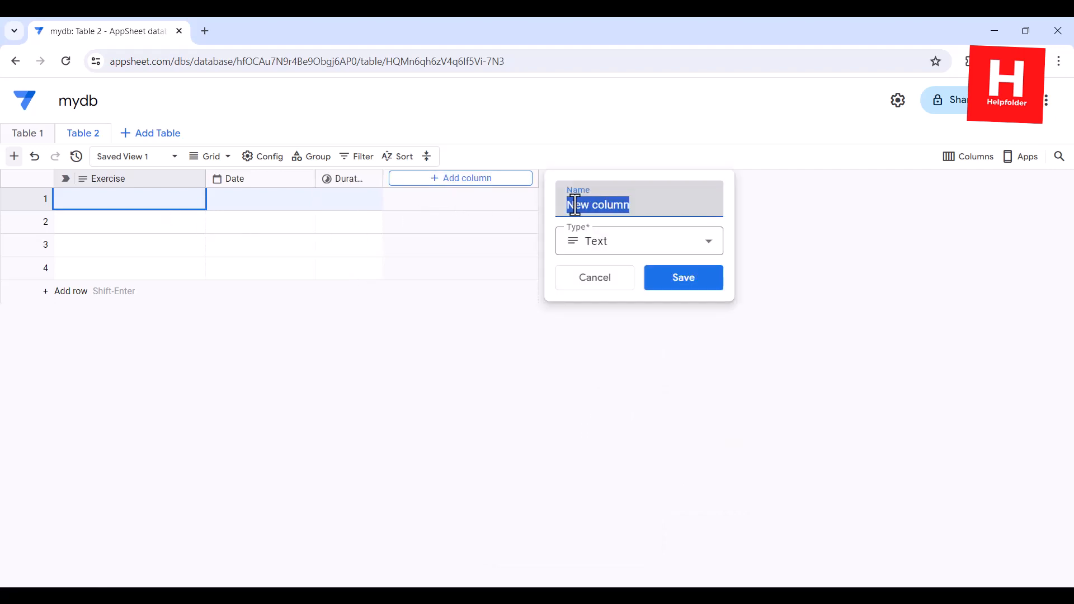
{"action": "type", "text": "Weight"}
{"action": "left_click", "coordinate": [646, 245]}
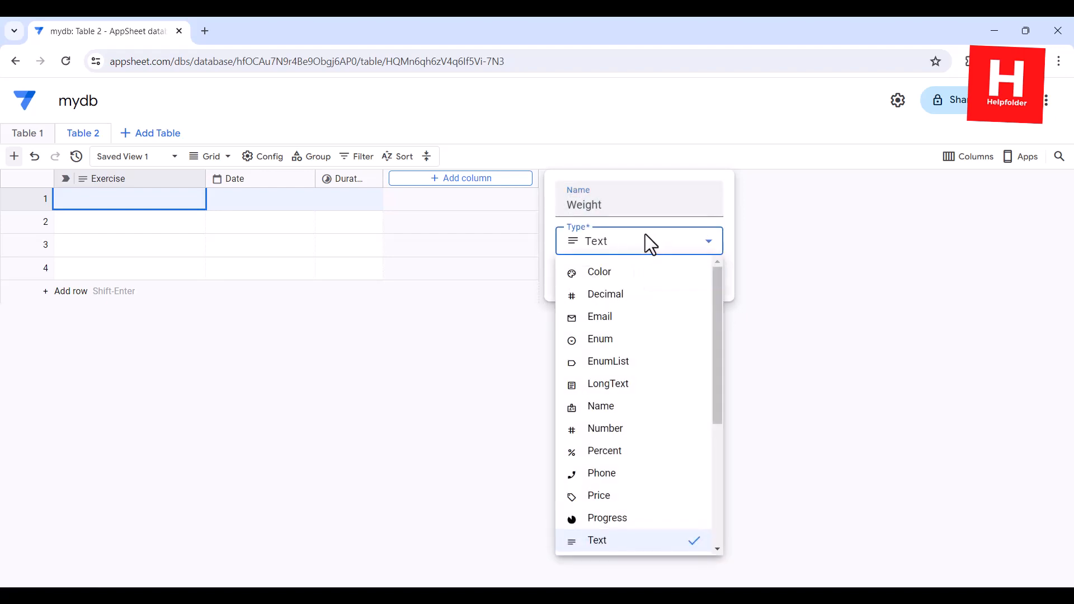
{"action": "left_click", "coordinate": [622, 430]}
{"action": "left_click", "coordinate": [683, 283]}
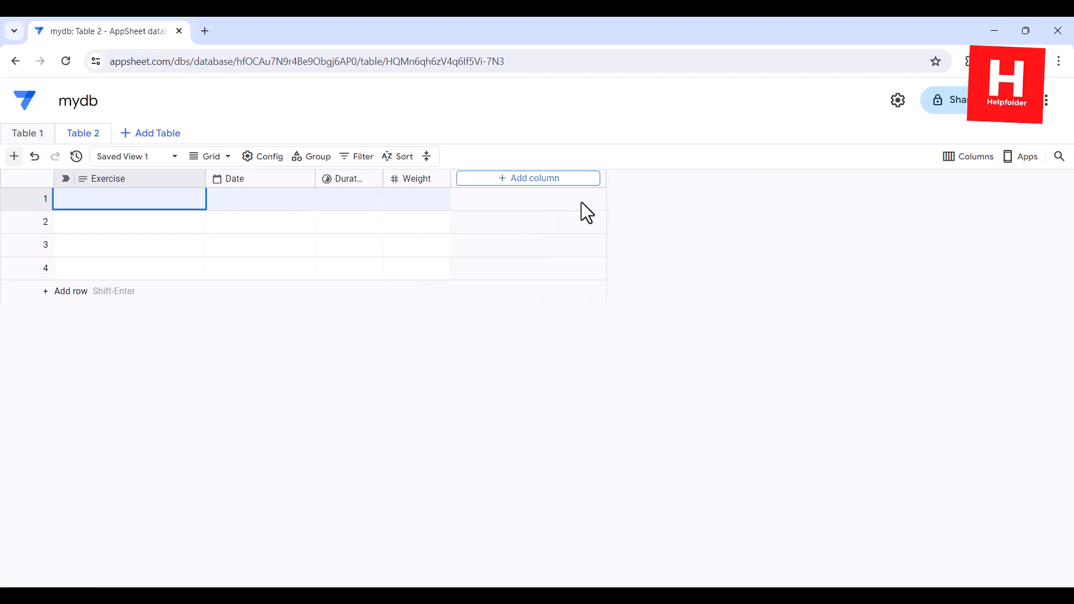
Add a column named Sleep with the Number type after the Weight column.
{"action": "left_click", "coordinate": [516, 184]}
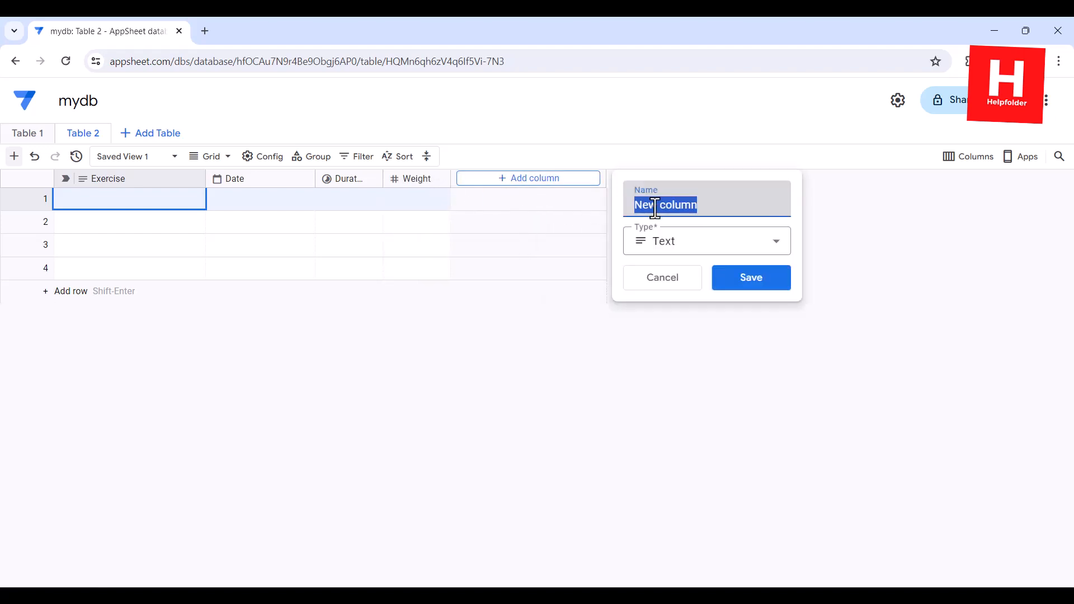
{"action": "type", "text": "Sleep"}
{"action": "left_click", "coordinate": [693, 249]}
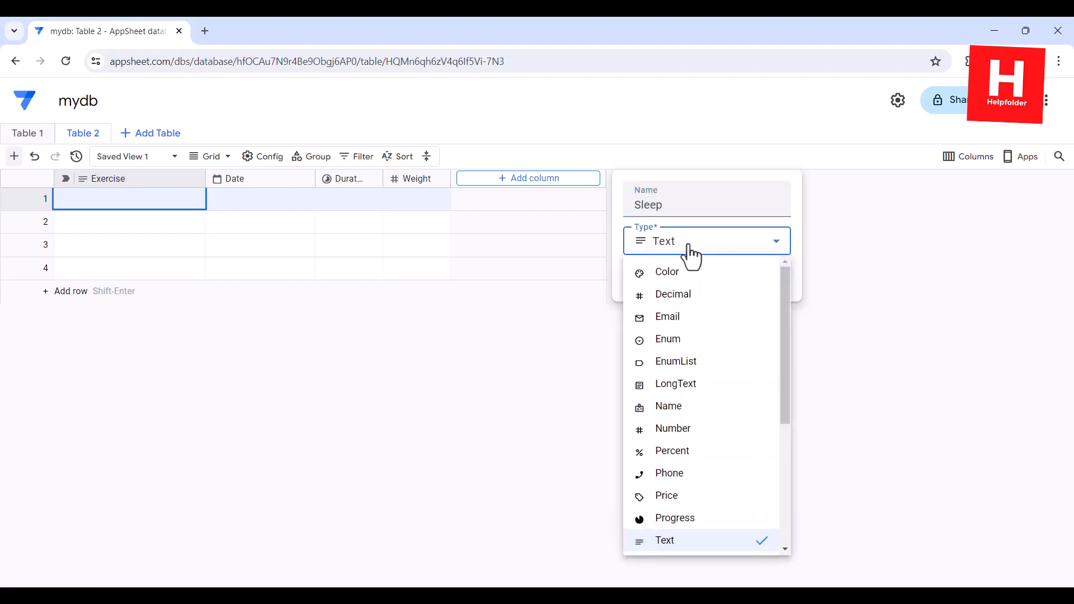
{"action": "left_click", "coordinate": [678, 430]}
{"action": "left_click", "coordinate": [736, 293]}
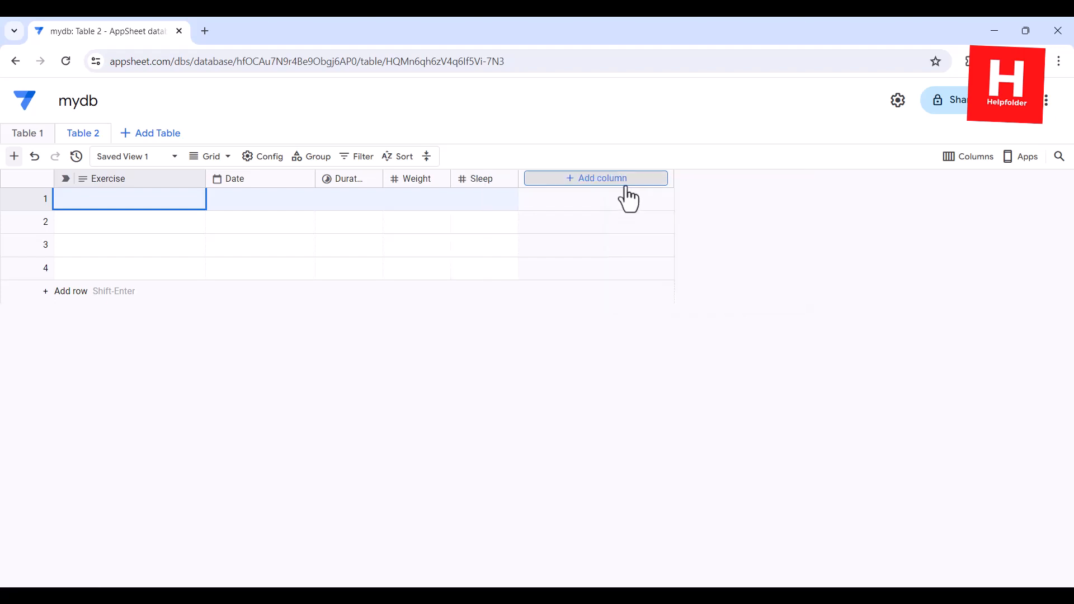
Add a column named Celsius with the Number type after the Sleep column.
{"action": "left_click", "coordinate": [624, 182]}
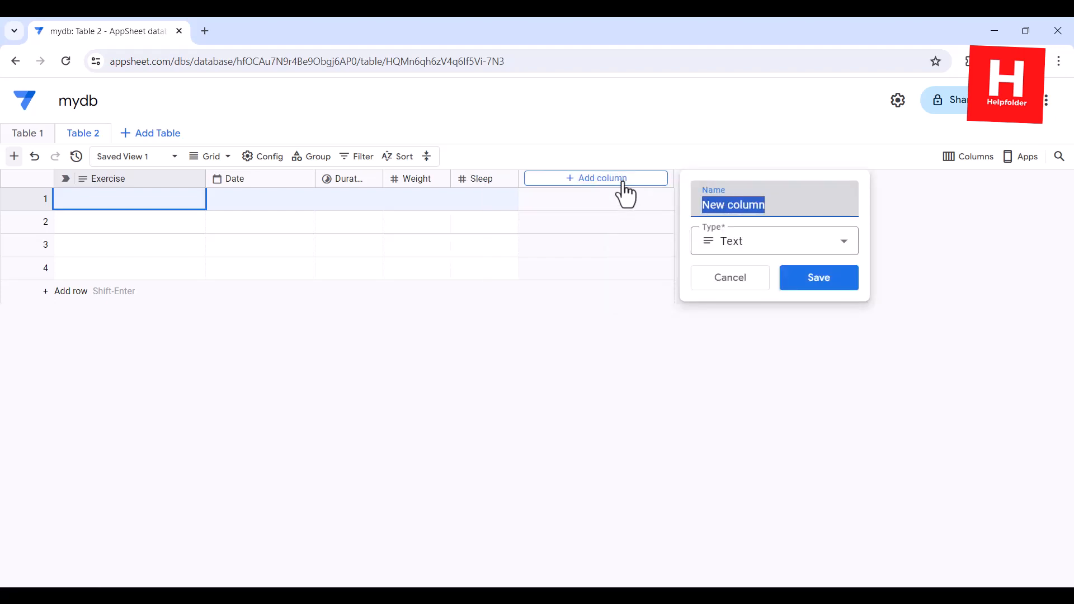
{"action": "type", "text": "Celsius"}
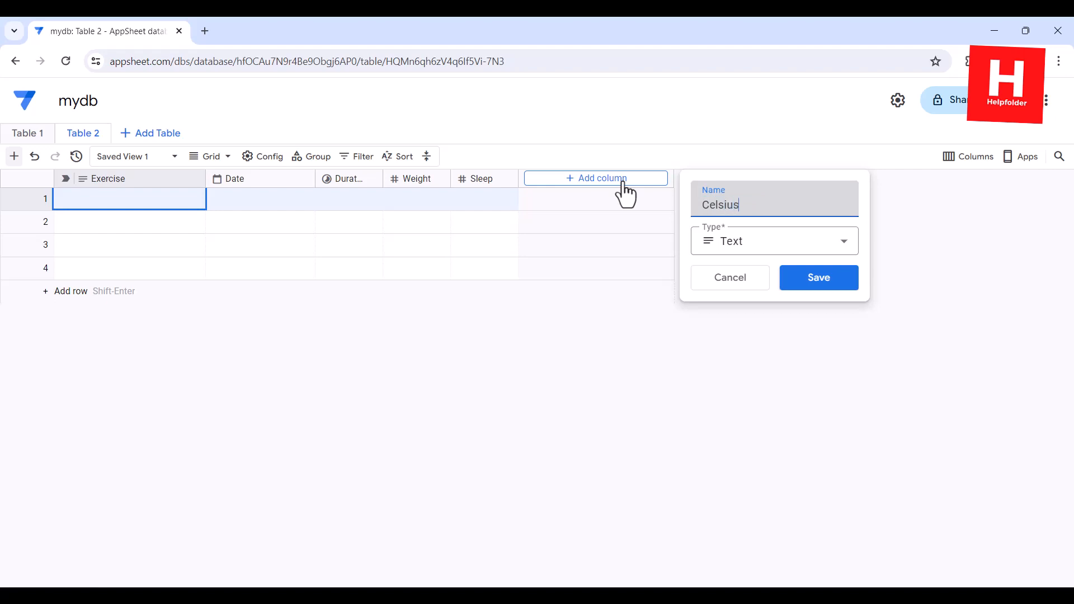
{"action": "left_click", "coordinate": [767, 246]}
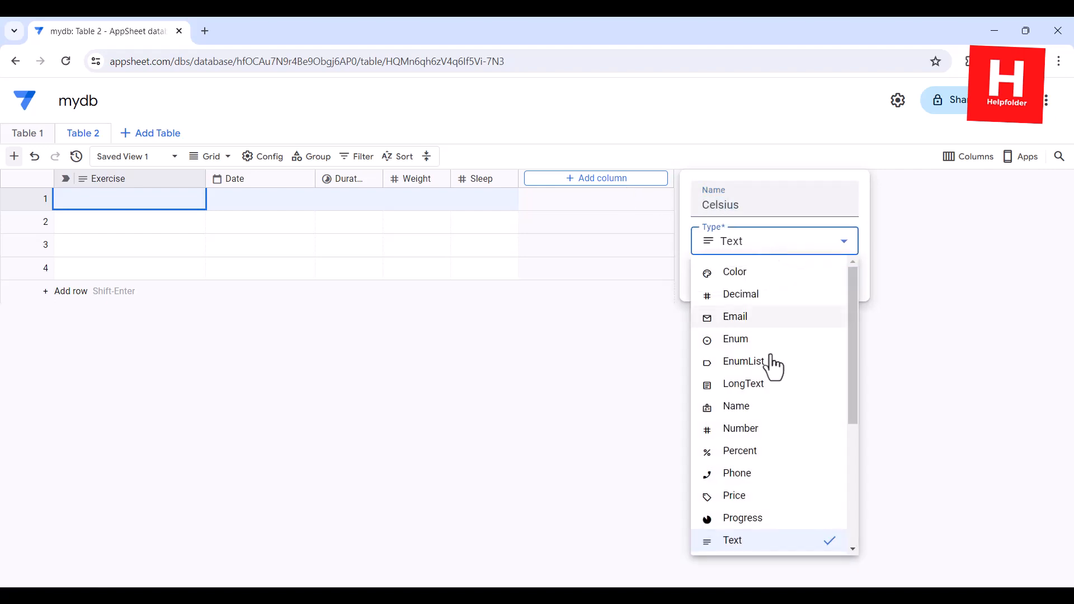
{"action": "left_click", "coordinate": [740, 428]}
{"action": "left_click", "coordinate": [839, 278]}
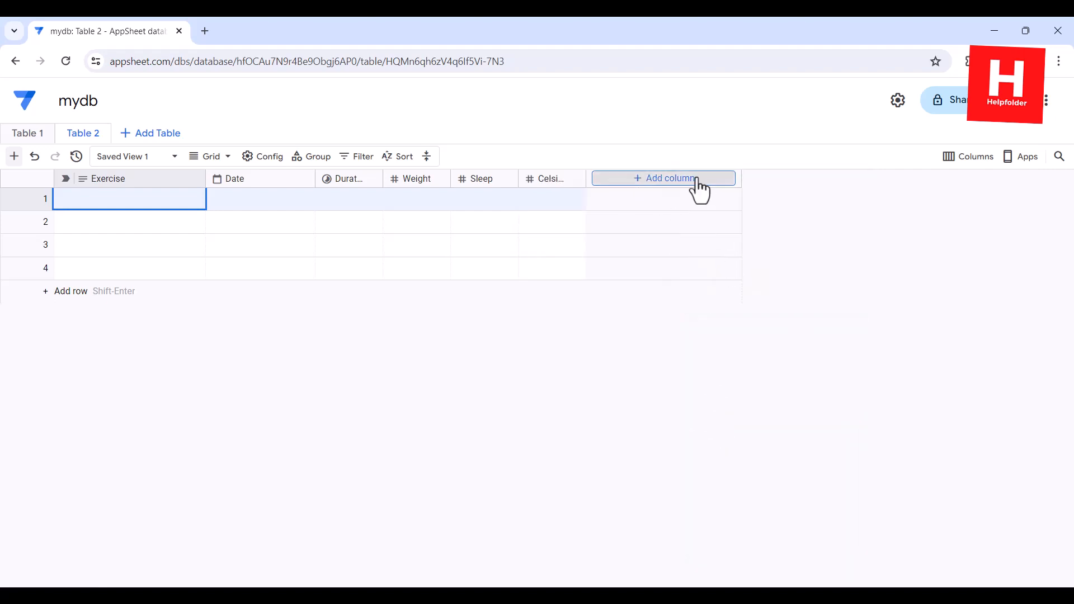
Add a column named Notes with the Text type after the Celsius column.
{"action": "left_click", "coordinate": [697, 181]}
{"action": "type", "text": "Notes"}
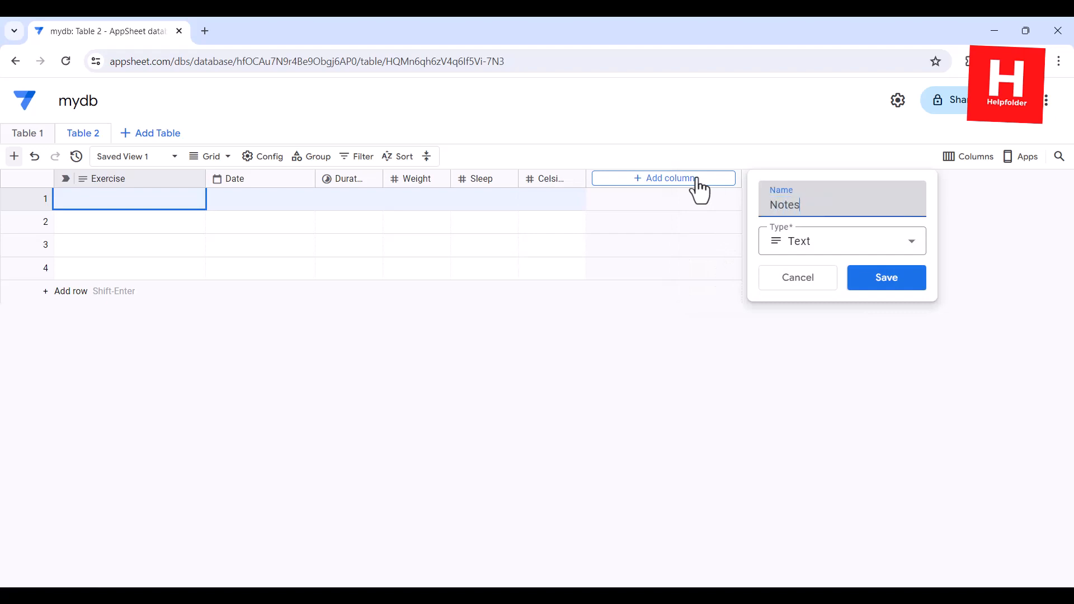
{"action": "left_click", "coordinate": [879, 279]}
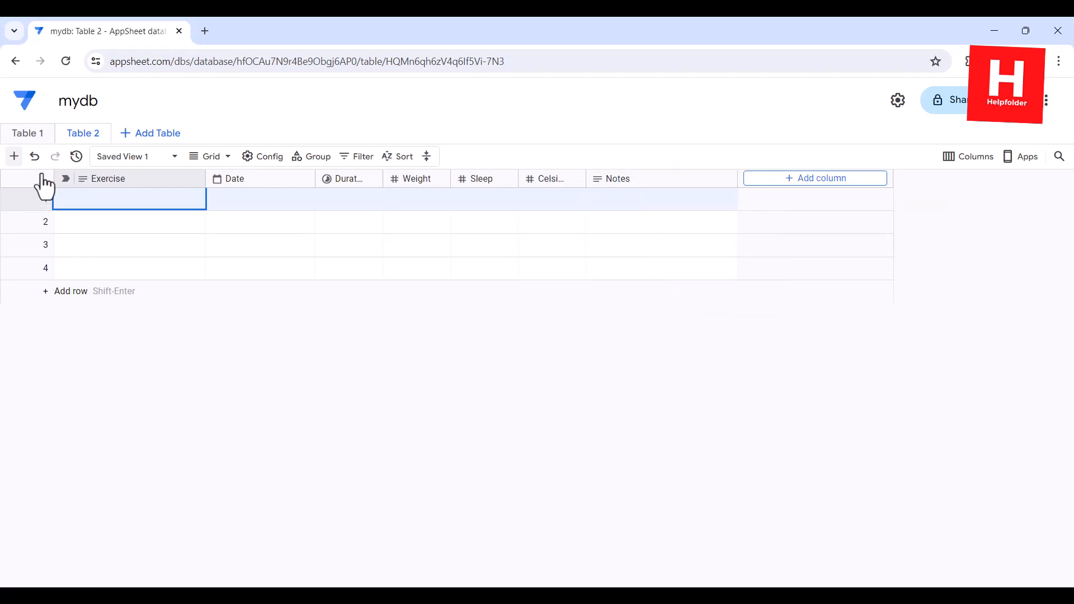
Delete the sample table Table 1 from the database.
{"action": "left_click", "coordinate": [49, 135]}
{"action": "left_click", "coordinate": [96, 255]}
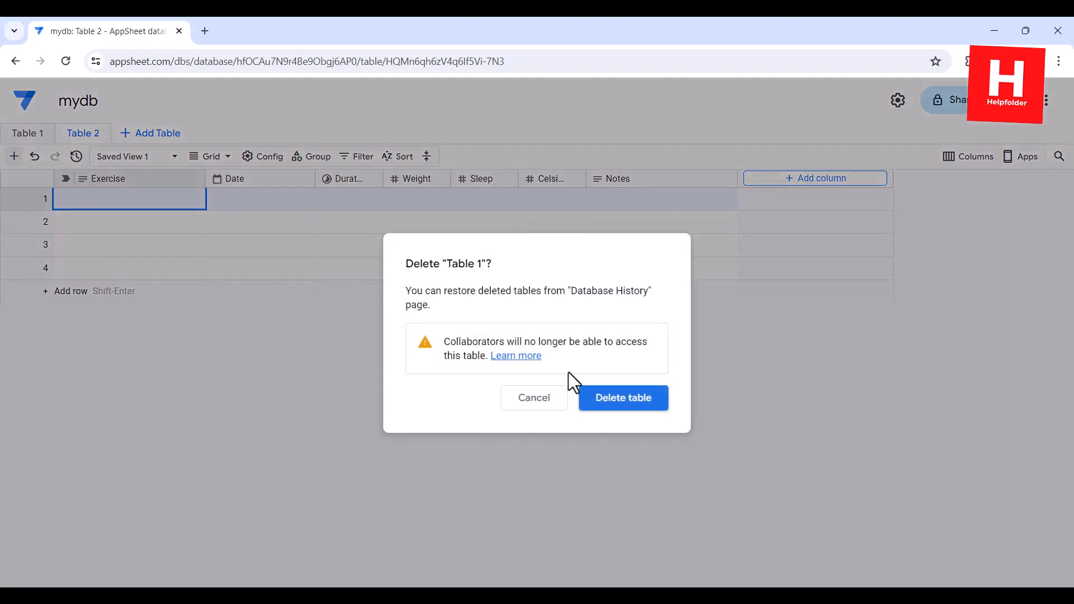
{"action": "left_click", "coordinate": [622, 396]}
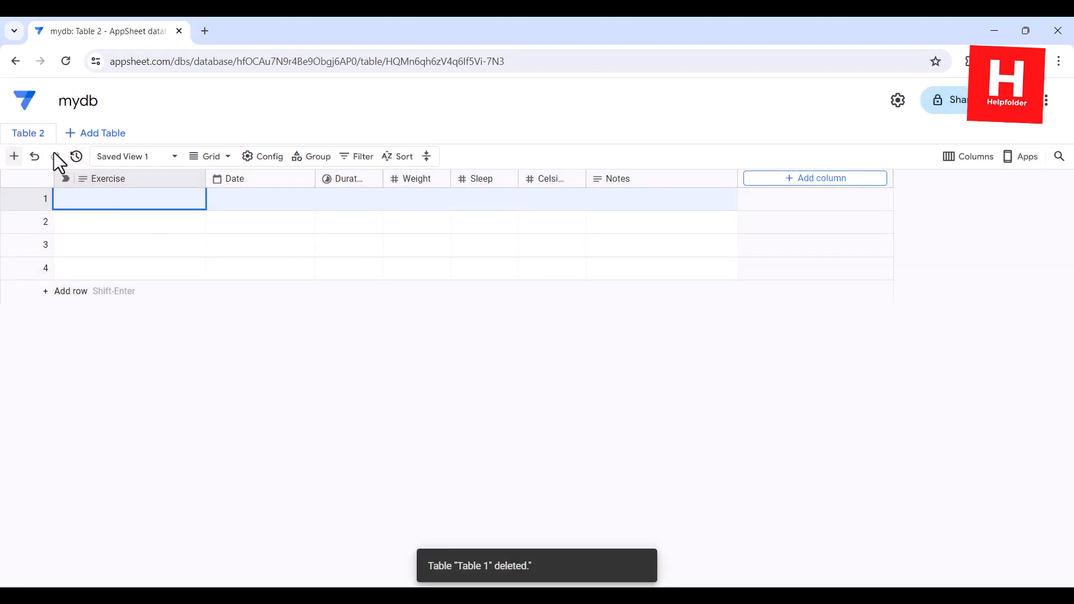
Rename the Table 2 table as Exercise Tracker and save the table settings.
{"action": "left_click", "coordinate": [48, 135]}
{"action": "left_click", "coordinate": [81, 160]}
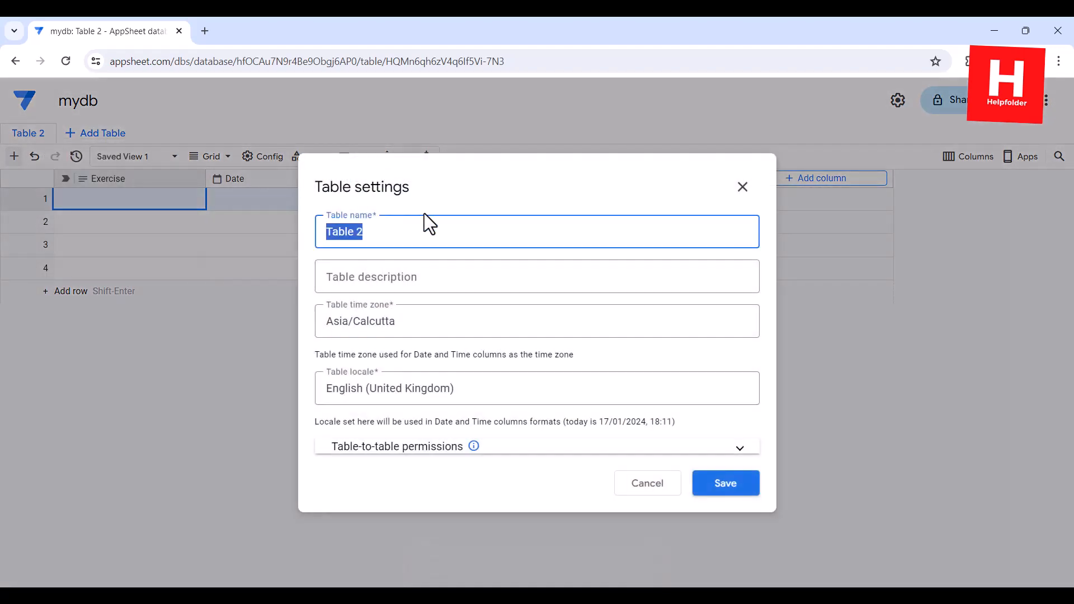
{"action": "left_click_drag", "start_coordinate": [408, 238], "coordinate": [264, 227]}
{"action": "type", "text": "Exercise "}
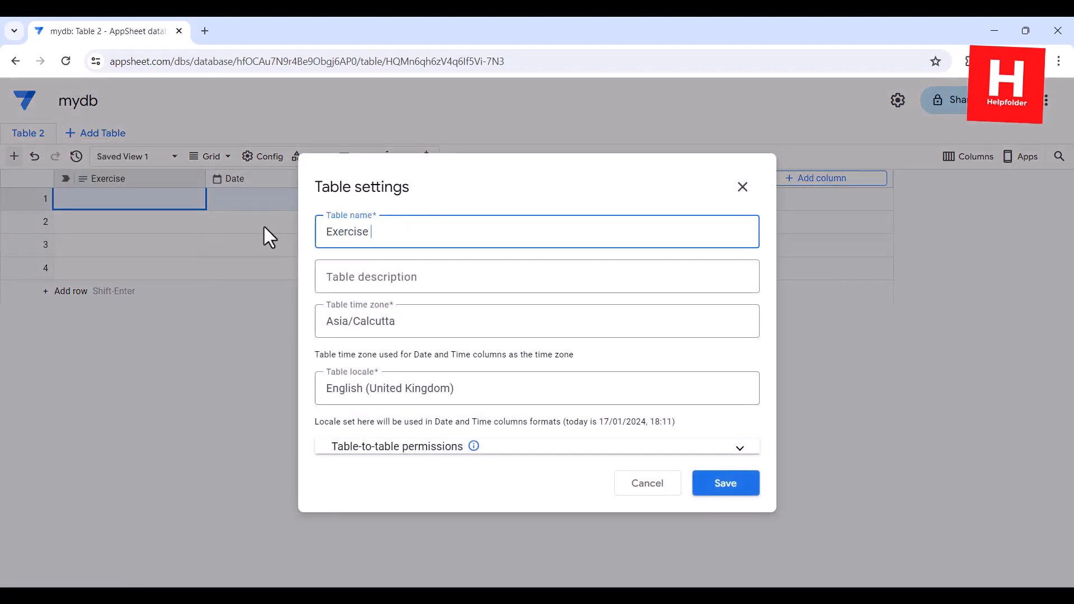
{"action": "type", "text": "Tracker"}
{"action": "left_click", "coordinate": [747, 488]}
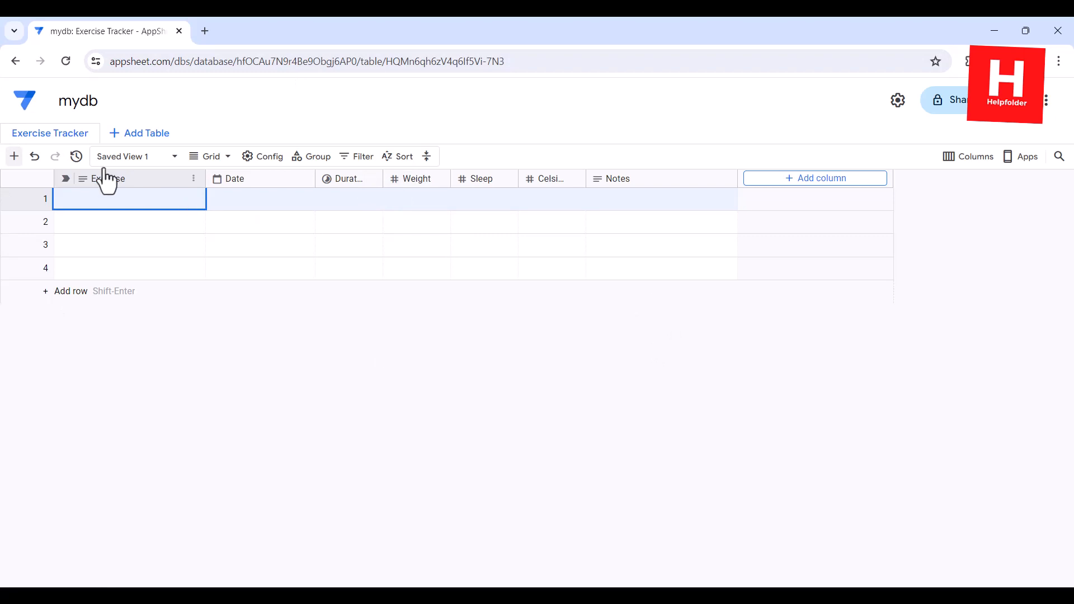
Start a new app from existing data on the AppSheet home page, named Exercise Tracker App with the category Education & Training.
{"action": "left_click", "coordinate": [24, 102]}
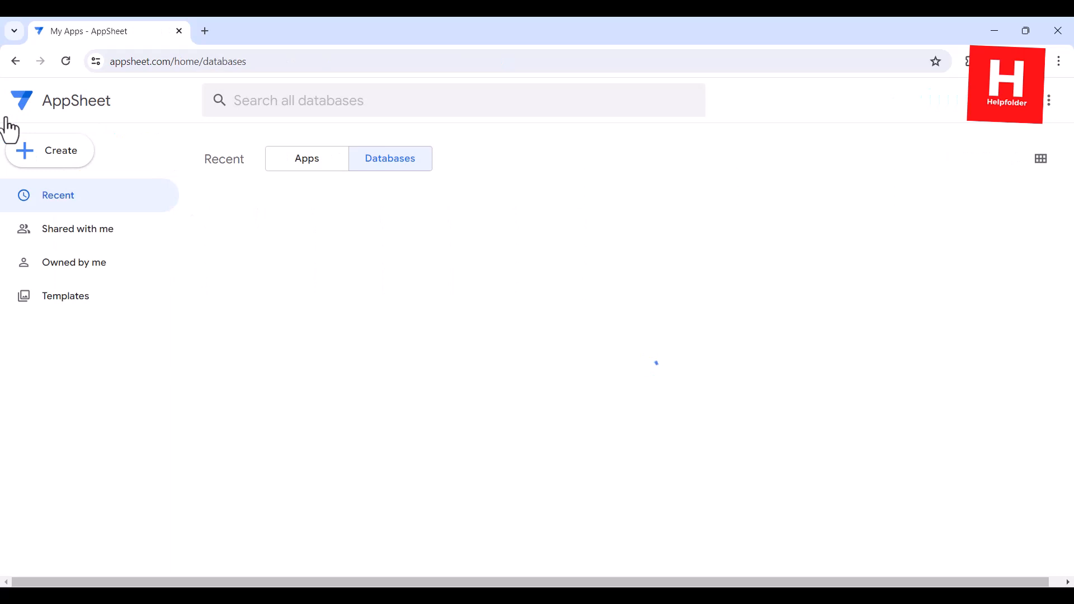
{"action": "left_click", "coordinate": [61, 159]}
{"action": "mouse_move", "coordinate": [216, 207]}
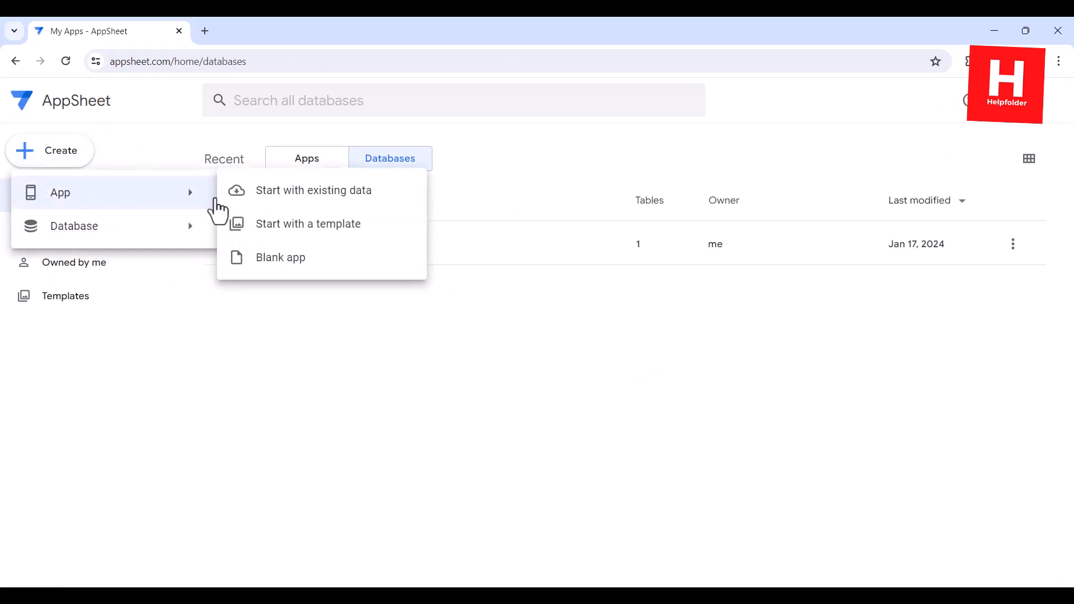
{"action": "left_click", "coordinate": [330, 192]}
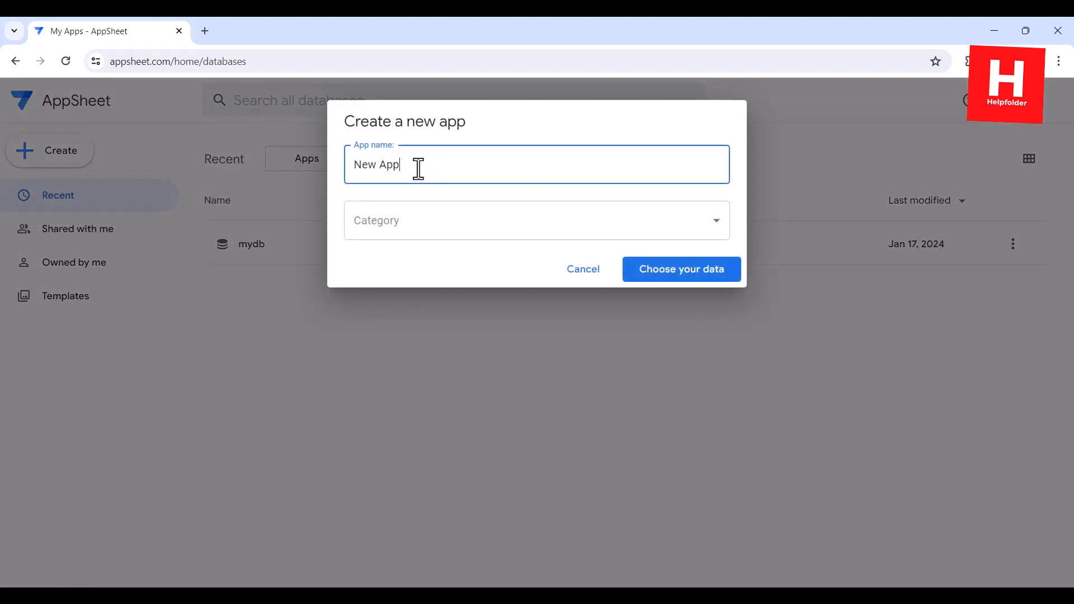
{"action": "left_click_drag", "start_coordinate": [417, 167], "coordinate": [259, 167]}
{"action": "type", "text": "Exe"}
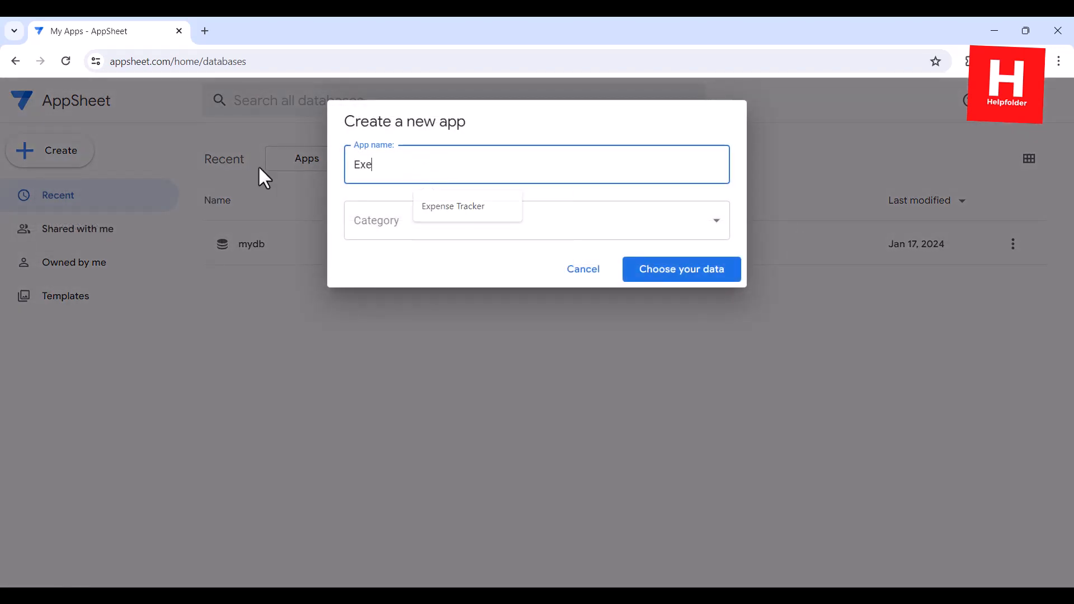
{"action": "type", "text": "rcise Tra"}
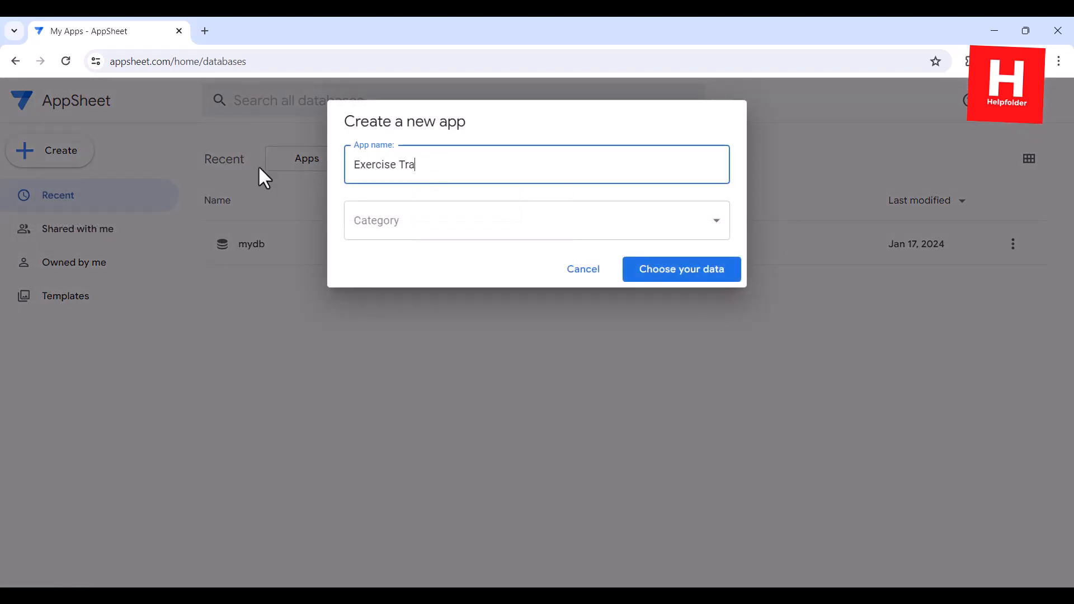
{"action": "type", "text": "cker App"}
{"action": "left_click", "coordinate": [412, 233]}
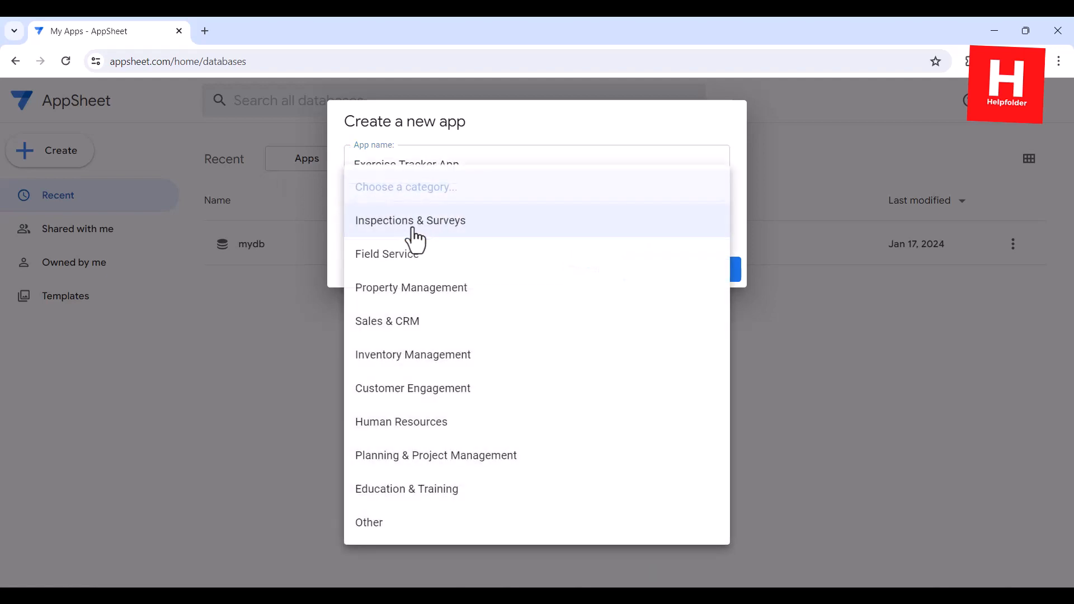
{"action": "left_click", "coordinate": [432, 495]}
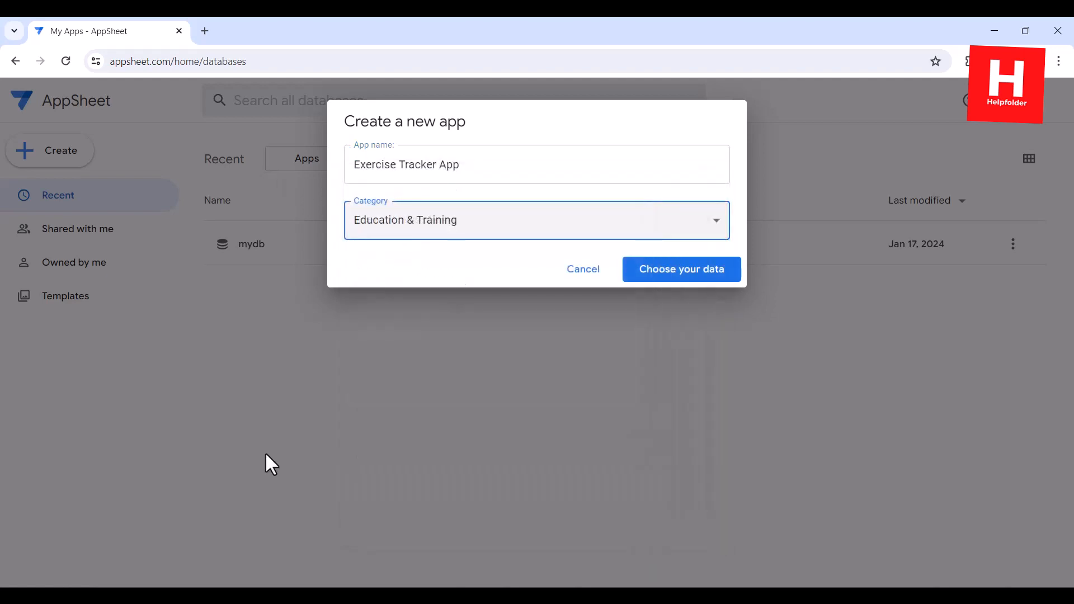
Create the app using the Exercise Tracker table of the AppSheet database mydb as its data source.
{"action": "left_click", "coordinate": [683, 275]}
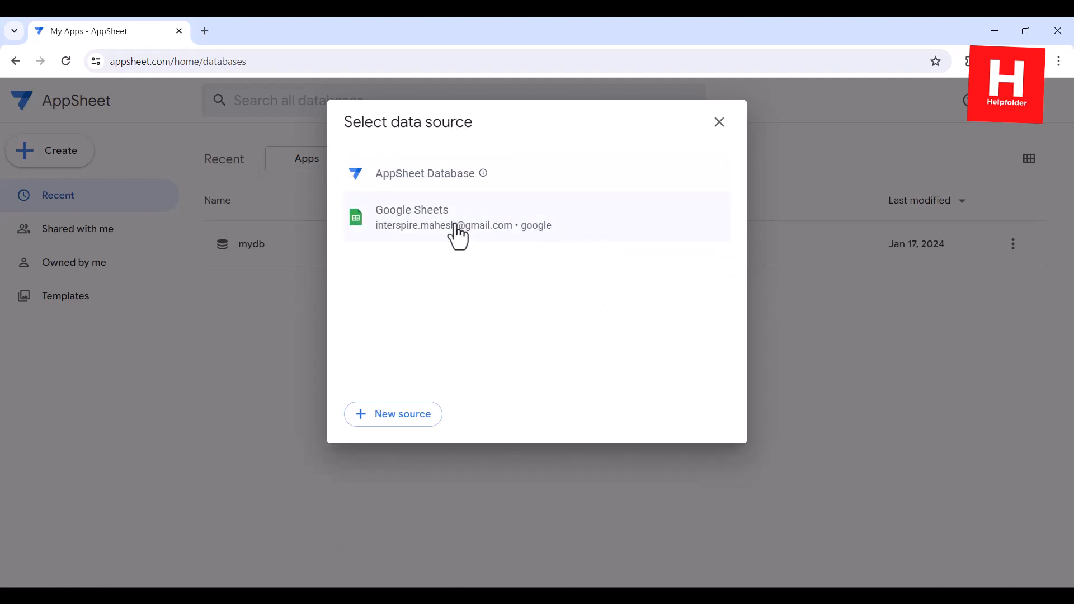
{"action": "left_click", "coordinate": [415, 174]}
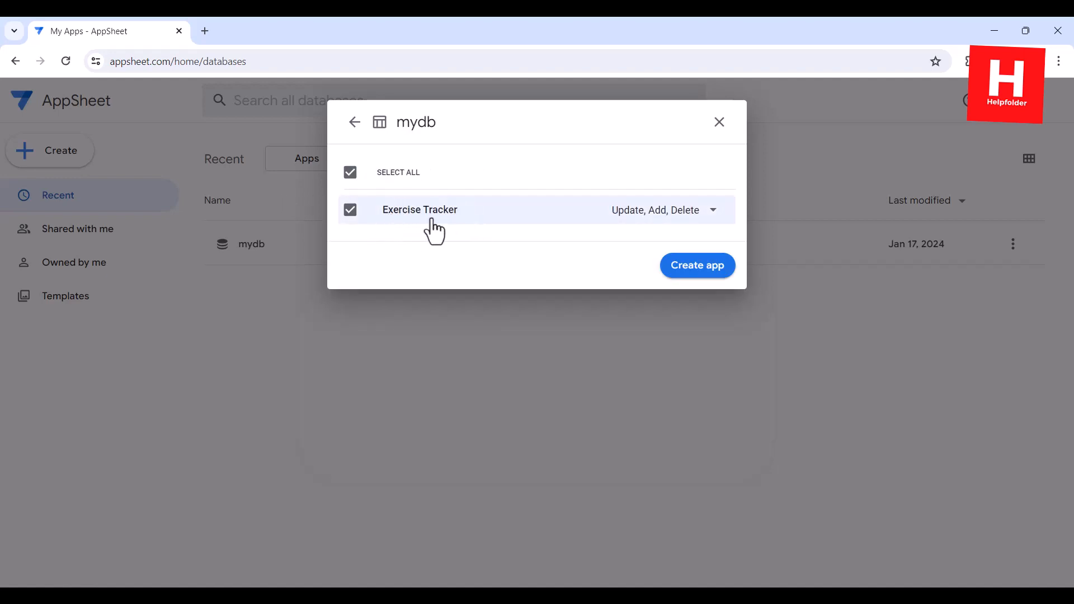
{"action": "left_click", "coordinate": [668, 266]}
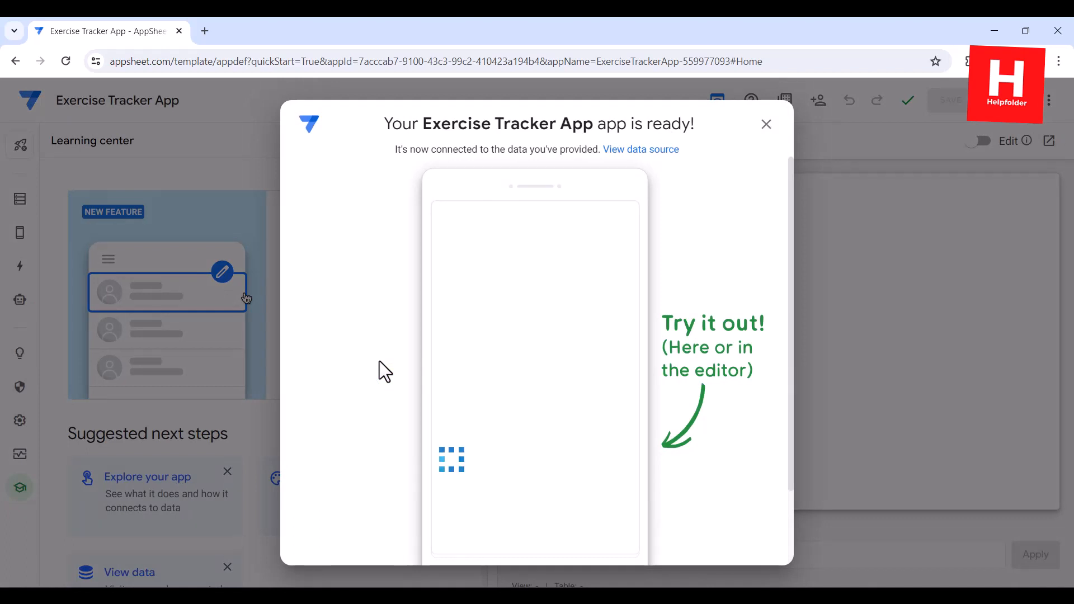
Dismiss the app-ready dialog and set the Exercise Tracker view's type to table.
{"action": "left_click", "coordinate": [766, 124]}
{"action": "mouse_move", "coordinate": [22, 245]}
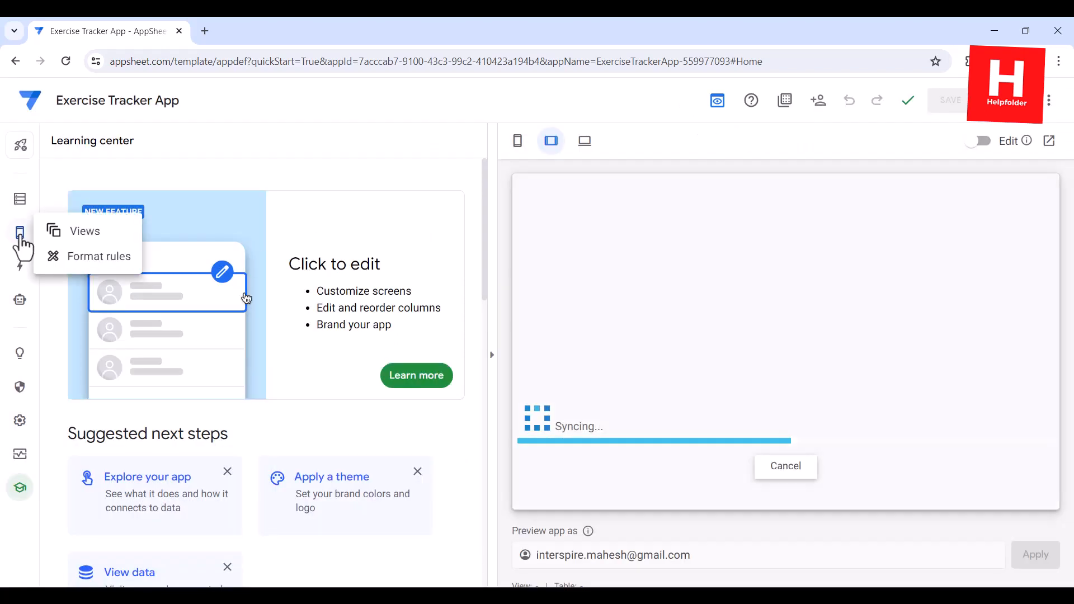
{"action": "left_click", "coordinate": [78, 233]}
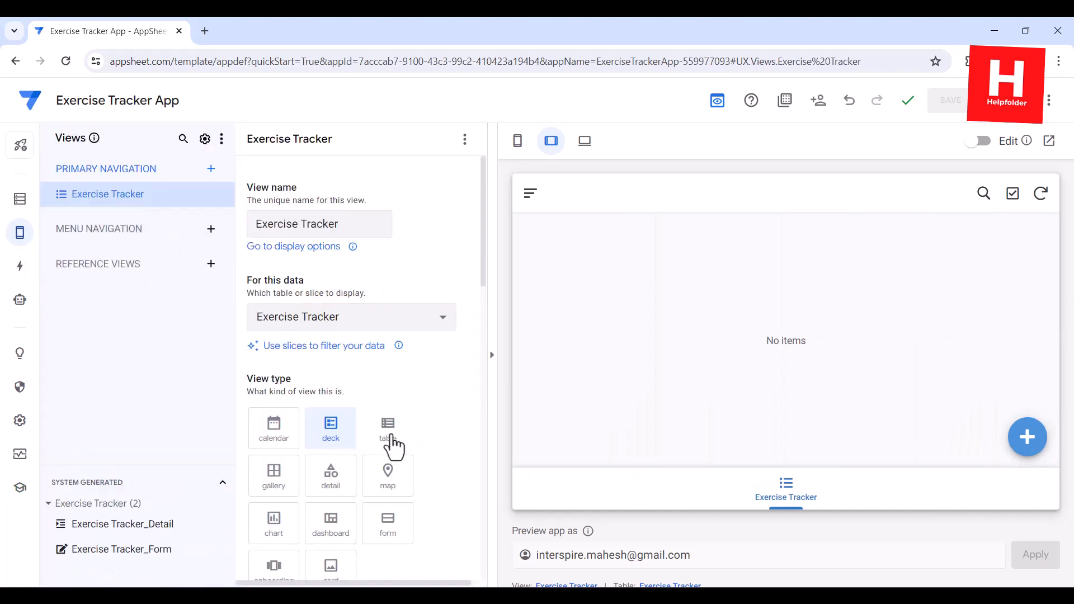
{"action": "left_click", "coordinate": [393, 442]}
Remove the Date sort rule from the Exercise Tracker view and save the app.
{"action": "scroll", "coordinate": [480, 424], "scroll_direction": "down", "scroll_amount": 7}
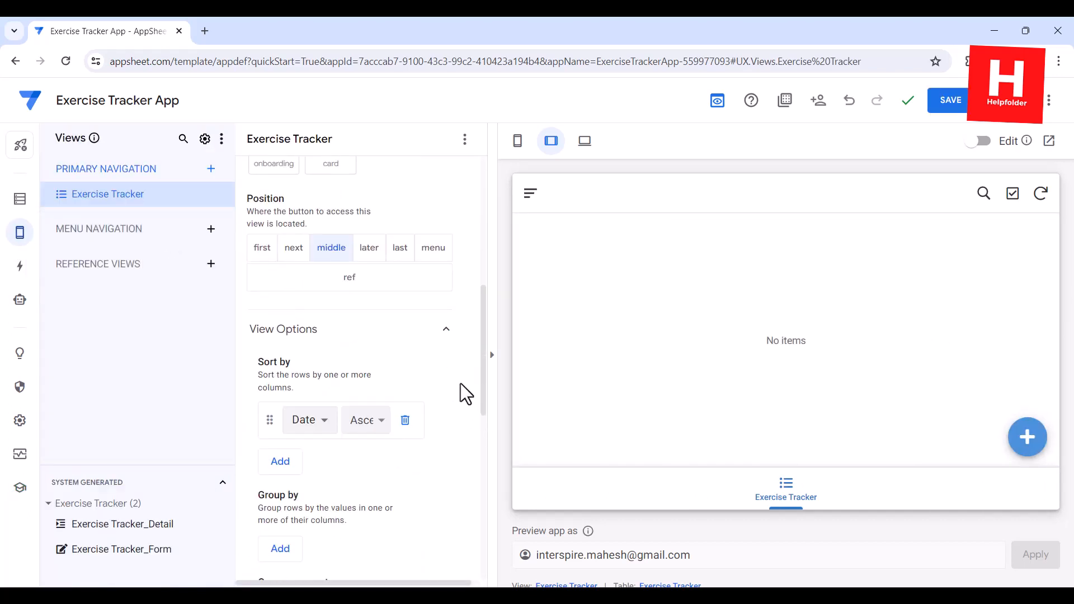
{"action": "left_click", "coordinate": [405, 418]}
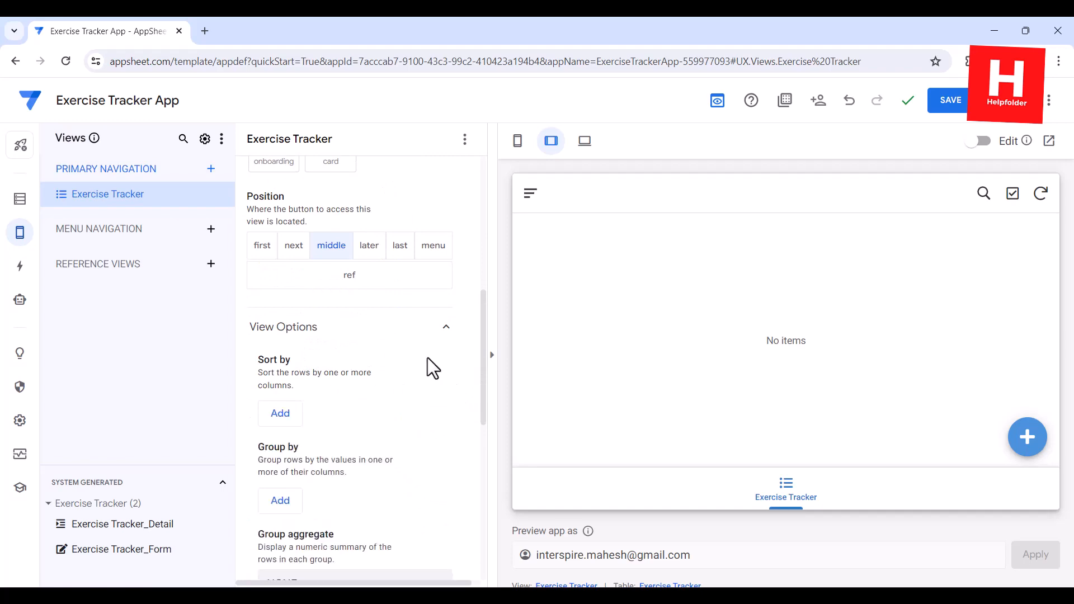
{"action": "scroll", "coordinate": [428, 358], "scroll_direction": "down", "scroll_amount": 8}
{"action": "scroll", "coordinate": [427, 351], "scroll_direction": "up", "scroll_amount": 6}
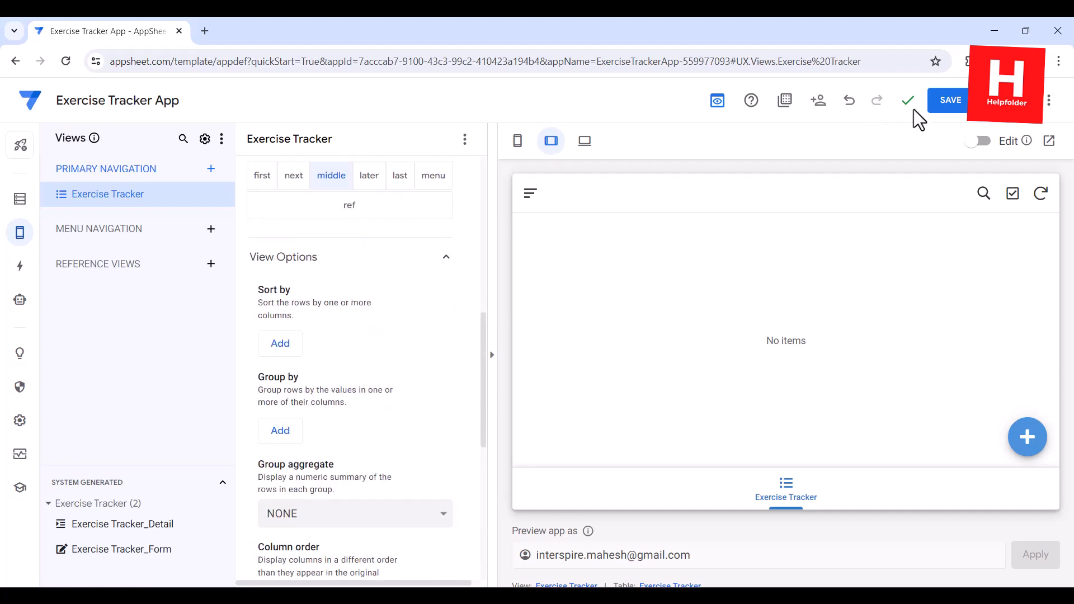
{"action": "left_click", "coordinate": [949, 101]}
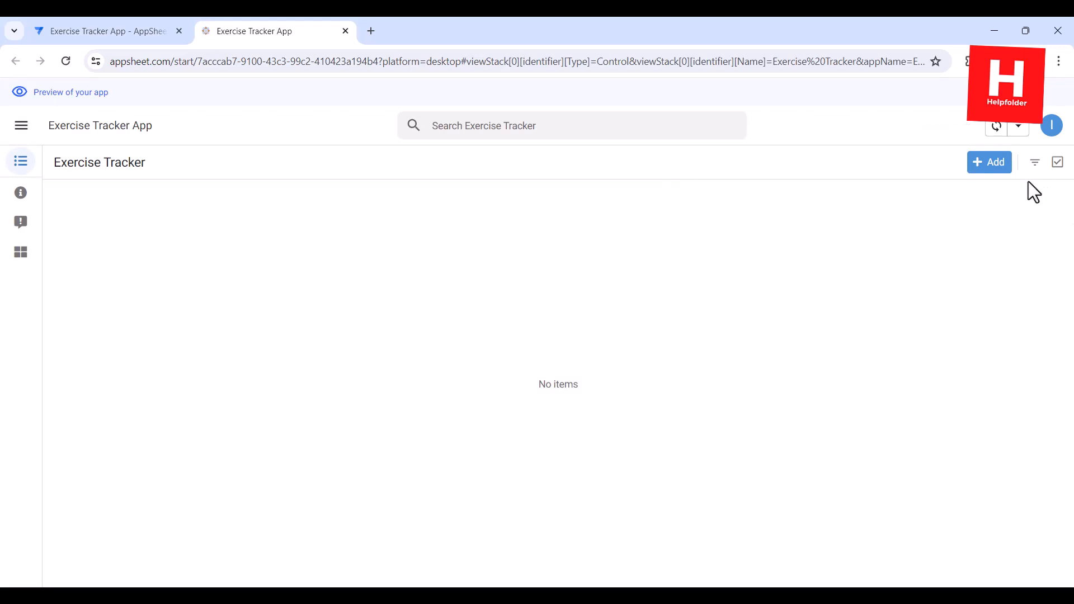
Start a new Exercise Tracker record in the app preview with exercise walking and date 17-01-2024.
{"action": "left_click", "coordinate": [990, 163]}
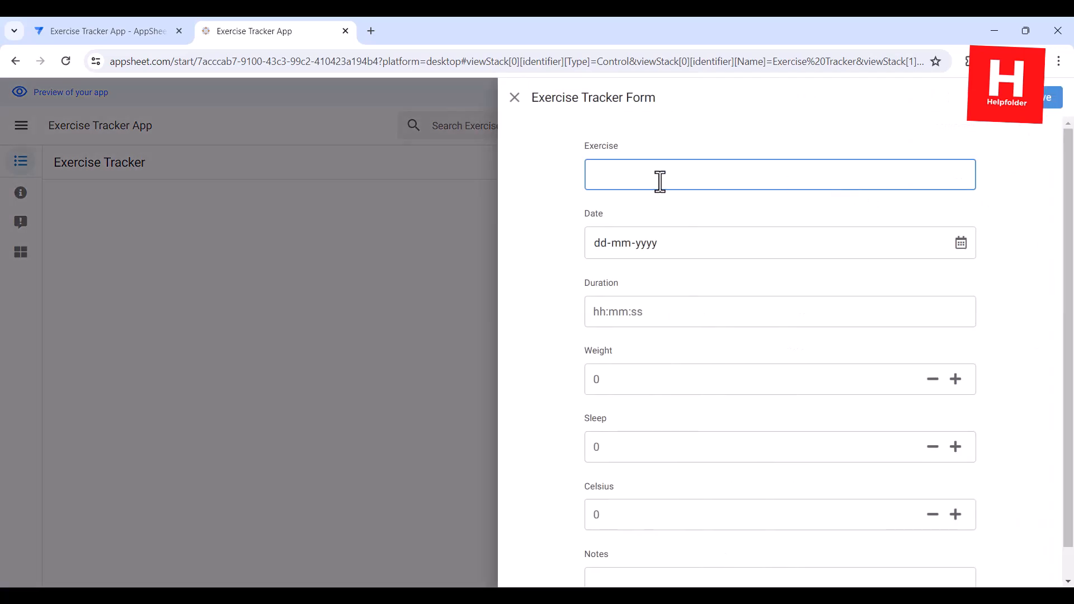
{"action": "type", "text": "g"}
{"action": "left_click", "coordinate": [960, 247]}
{"action": "left_click", "coordinate": [960, 248]}
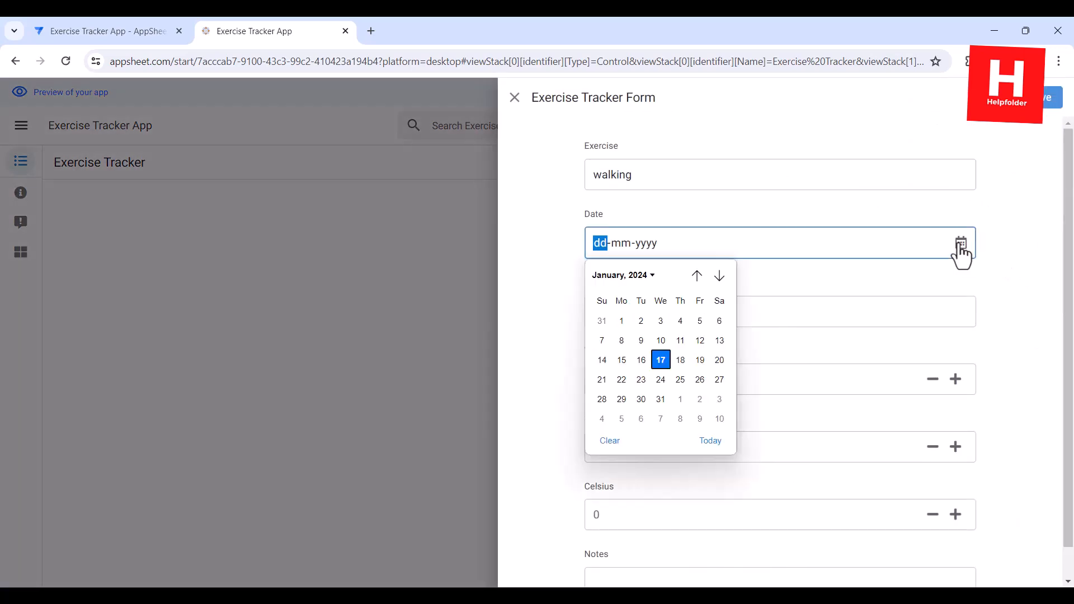
{"action": "left_click", "coordinate": [666, 359]}
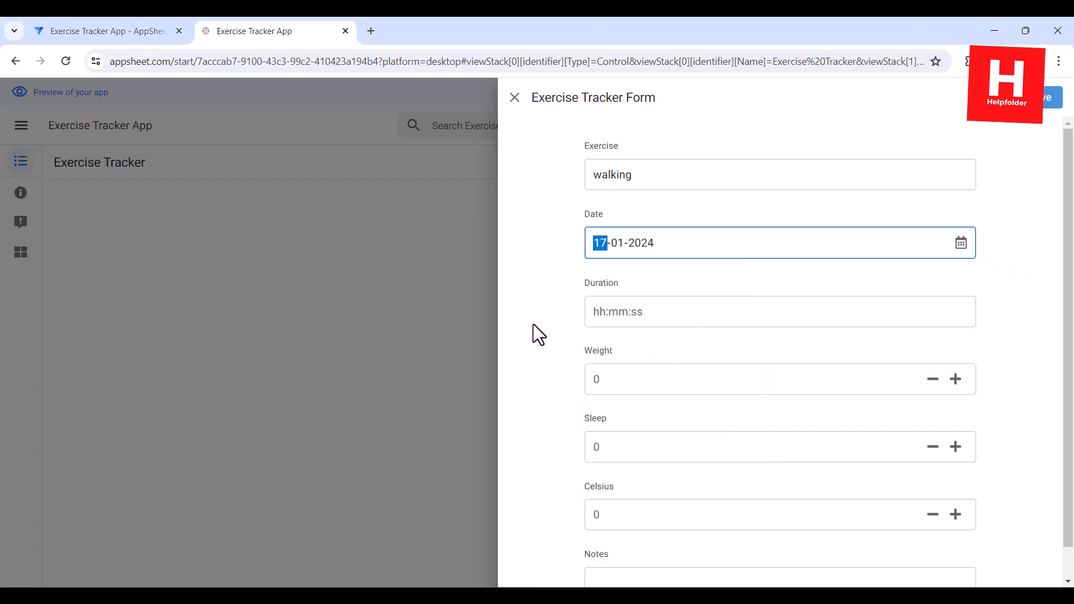
Set the new record's duration to 00:10:10 and its weight to 88.
{"action": "left_click", "coordinate": [625, 314]}
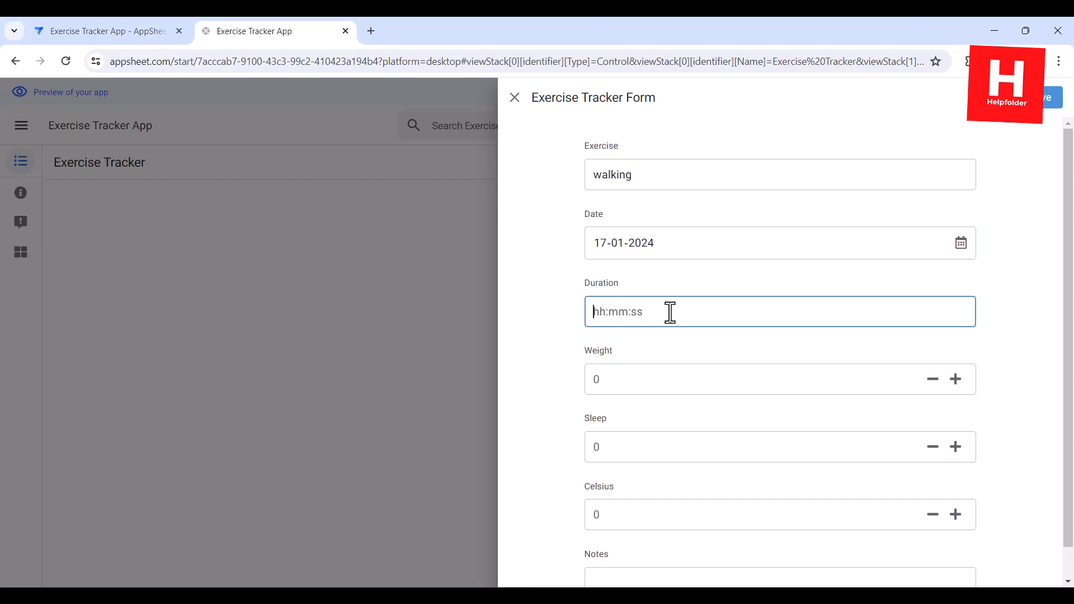
{"action": "type", "text": "00:10:10"}
{"action": "left_click", "coordinate": [546, 336]}
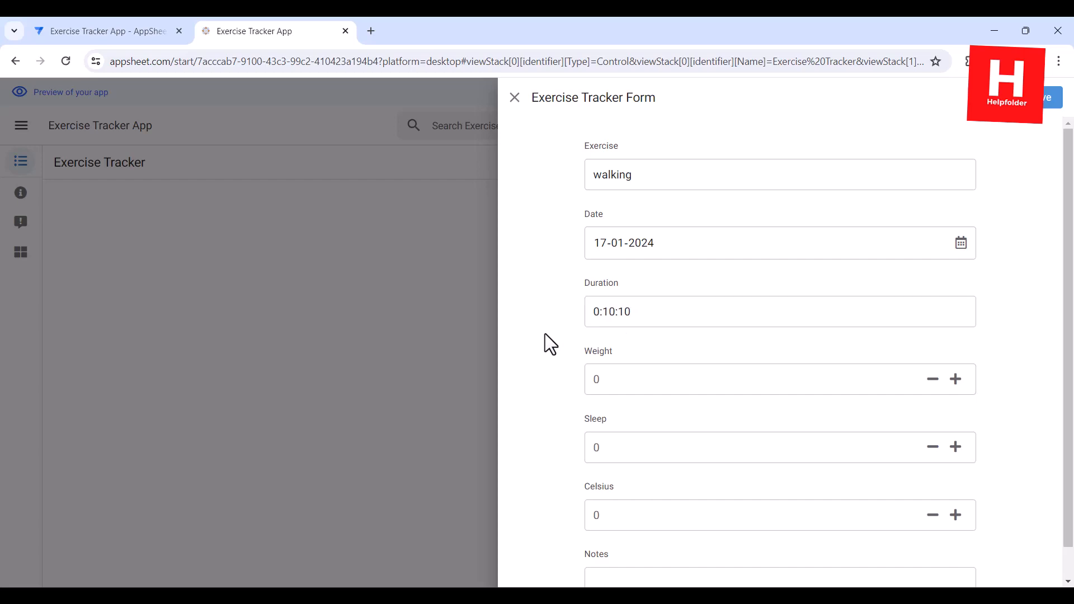
{"action": "left_click", "coordinate": [639, 377]}
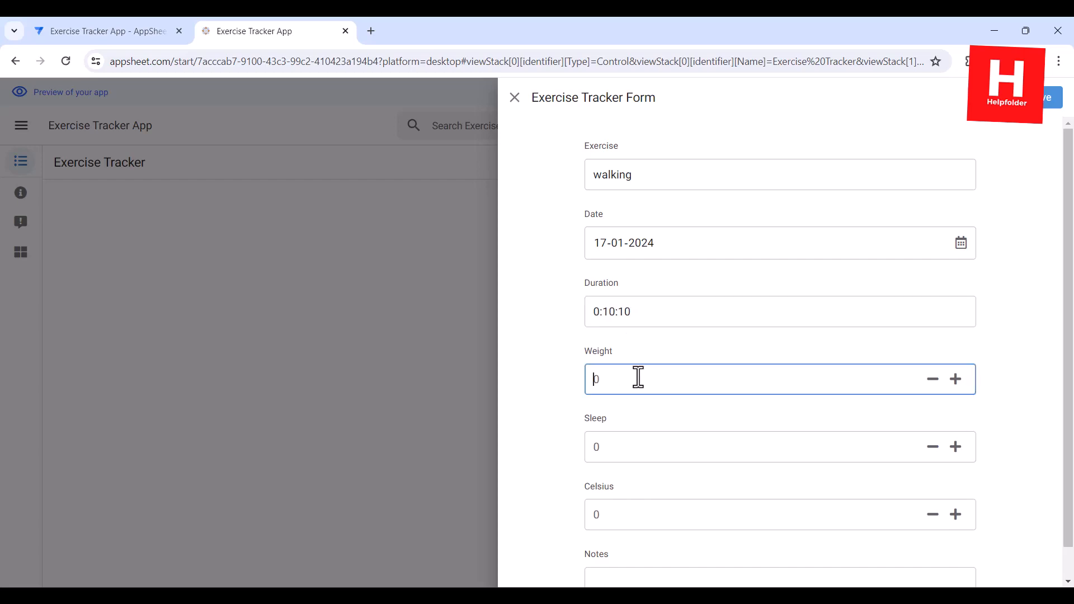
{"action": "type", "text": "88"}
Set the record's sleep to 5 and Celsius to 12, leave the notes empty, and save the record.
{"action": "left_click", "coordinate": [630, 446]}
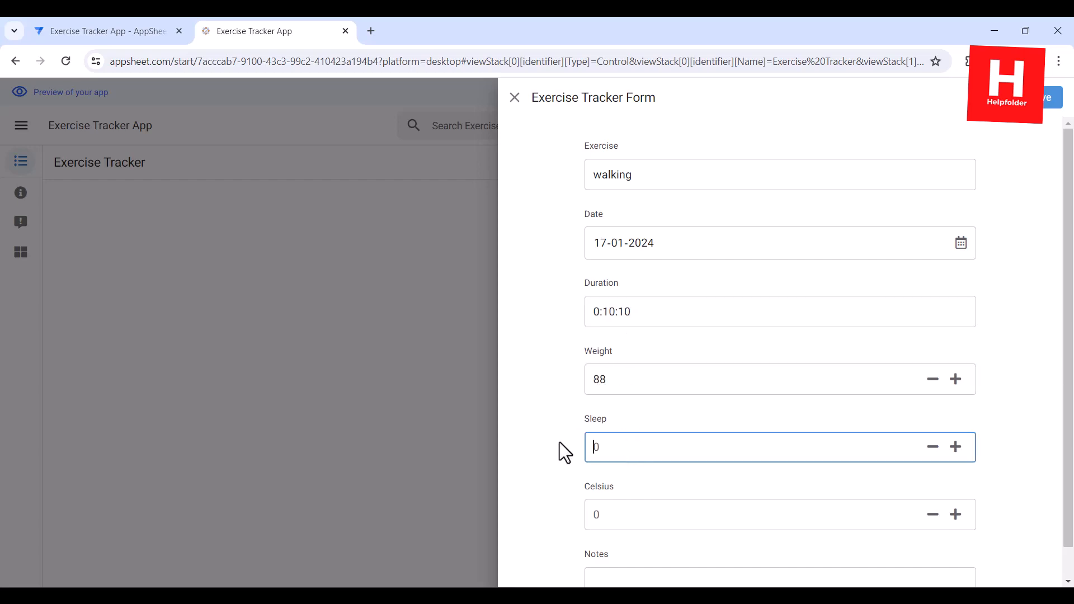
{"action": "type", "text": "5"}
{"action": "left_click", "coordinate": [617, 515]}
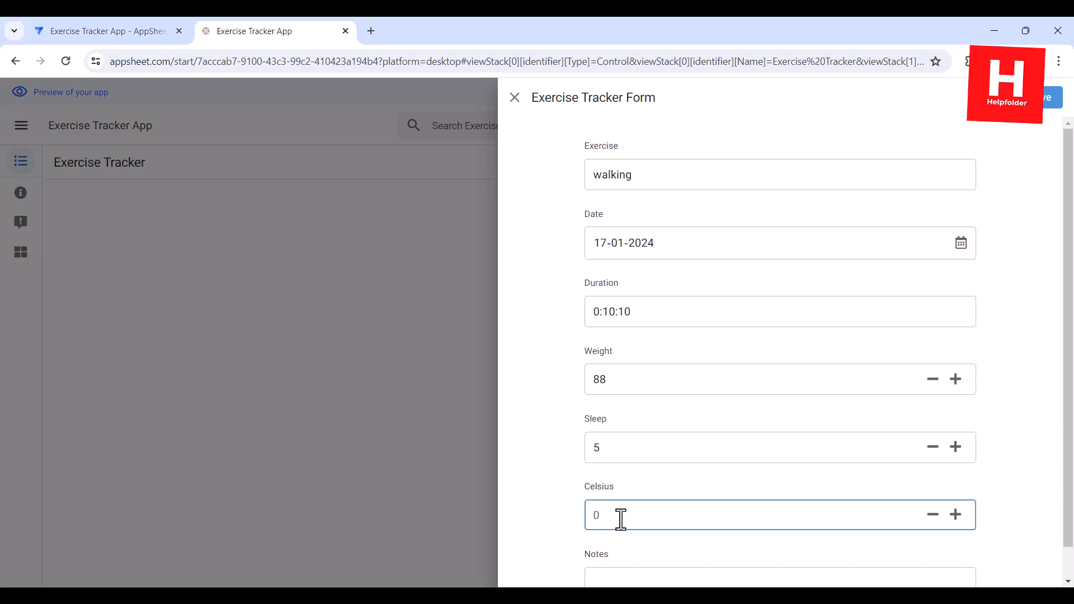
{"action": "type", "text": "12"}
{"action": "scroll", "coordinate": [559, 475], "scroll_direction": "down", "scroll_amount": 1}
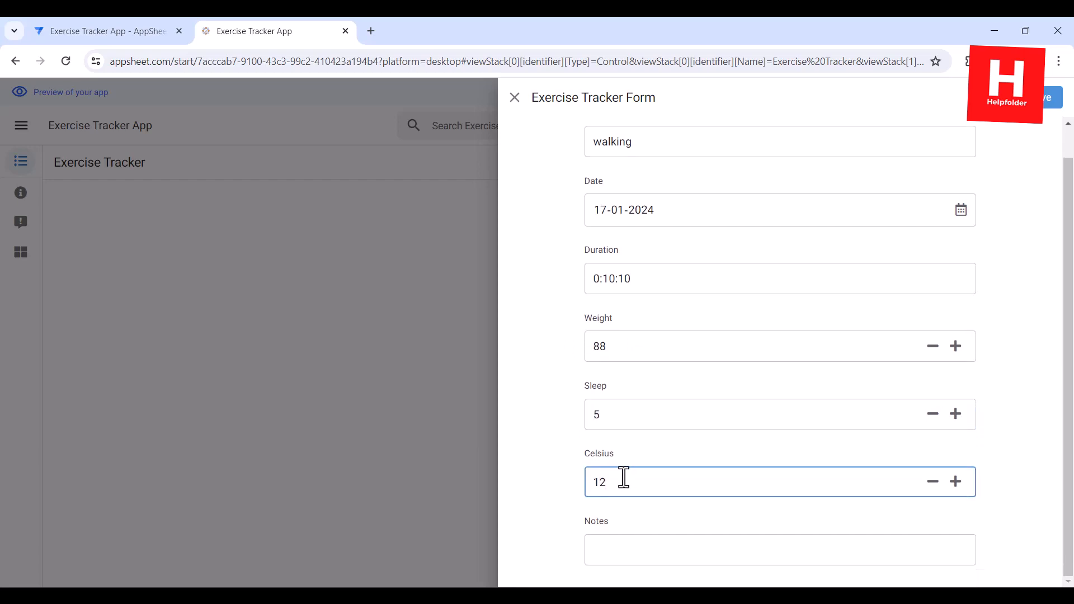
{"action": "left_click", "coordinate": [1049, 100]}
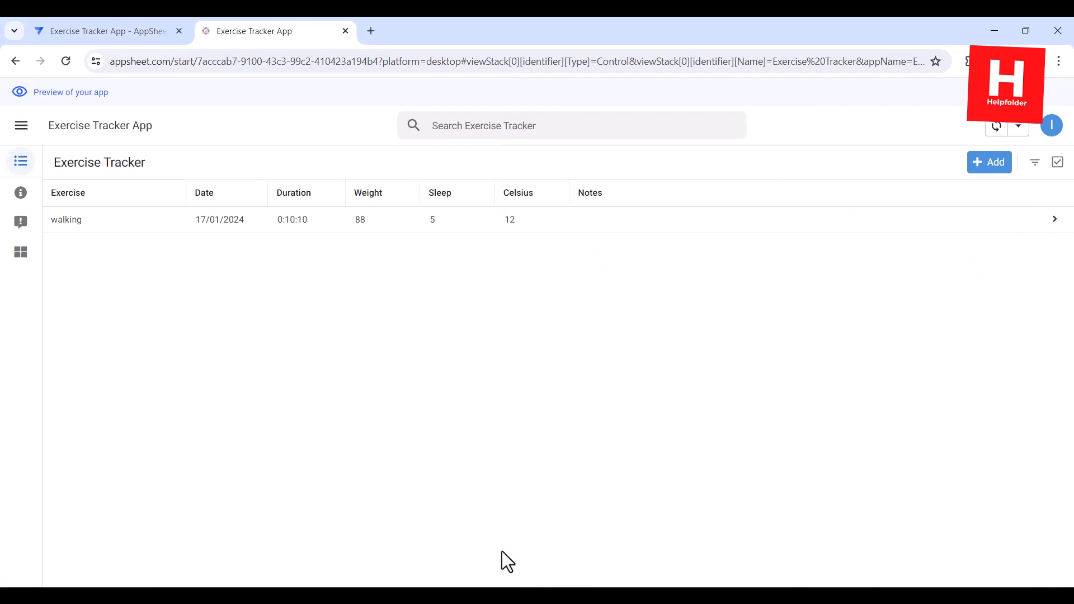